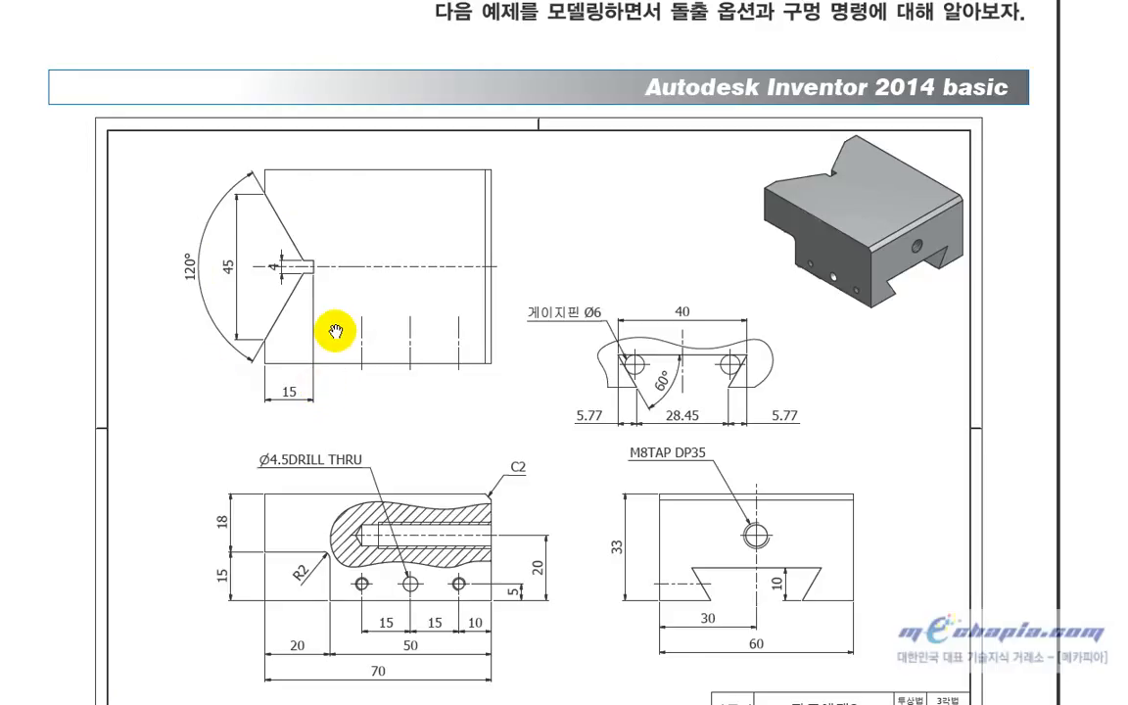
Switch to Inventor and start a new sketch on the block's top face.
{"action": "key", "text": "alt+Tab"}
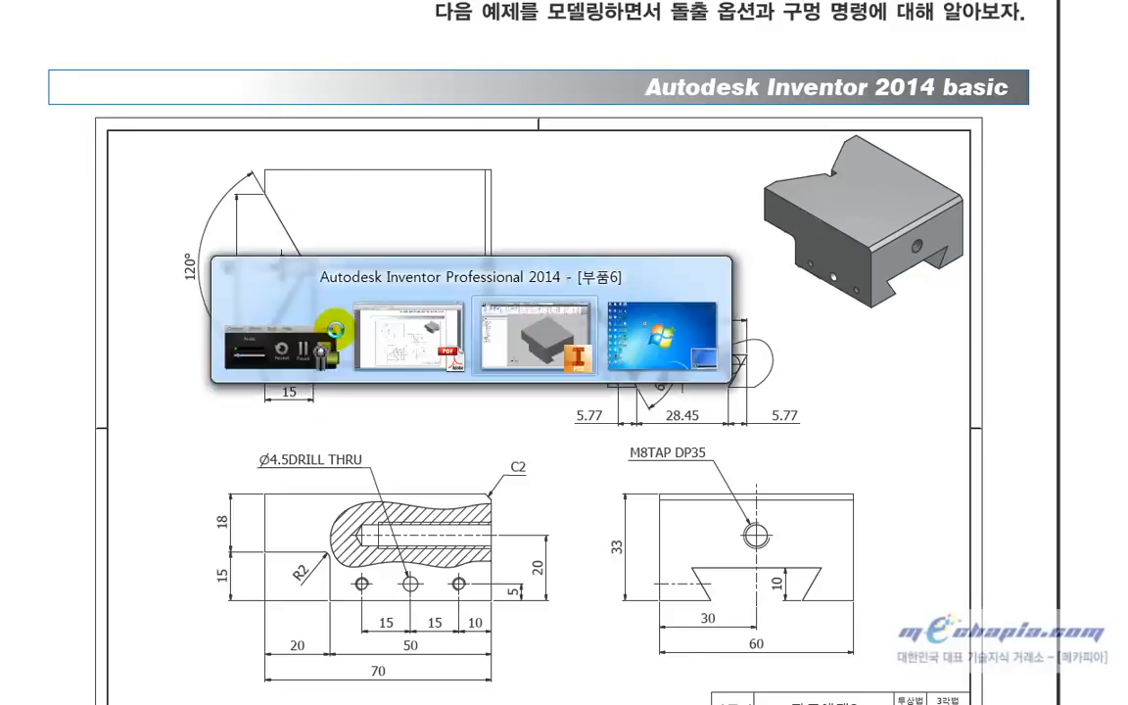
{"action": "left_click", "coordinate": [607, 248]}
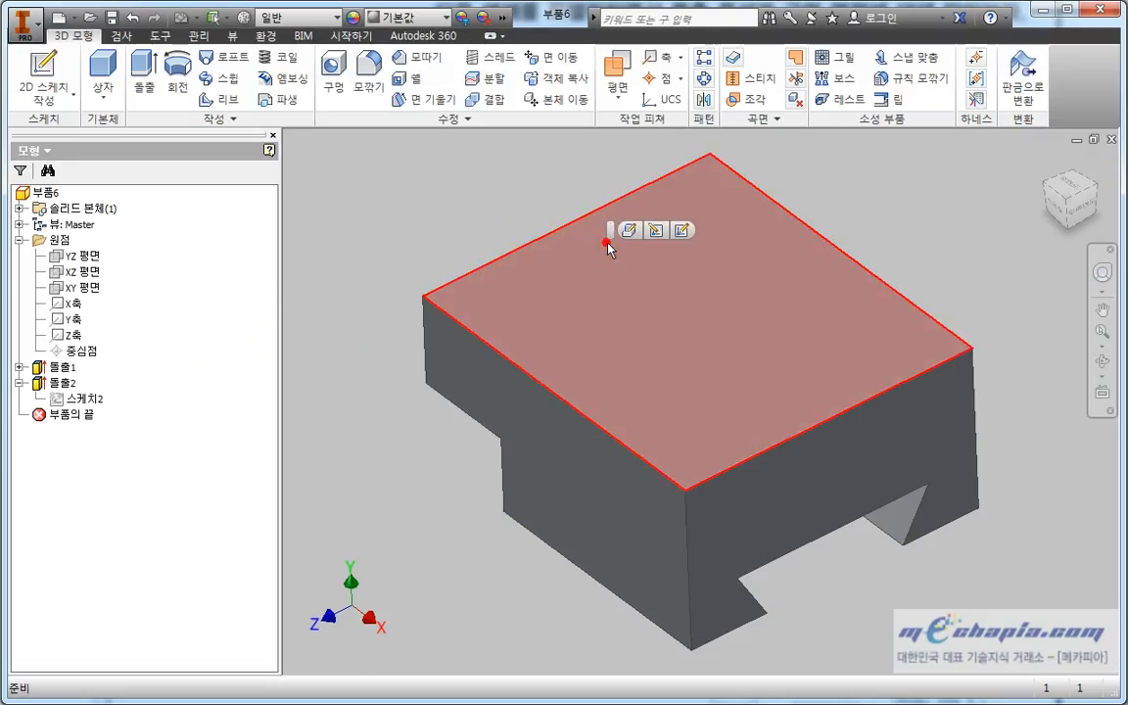
{"action": "left_click", "coordinate": [683, 232]}
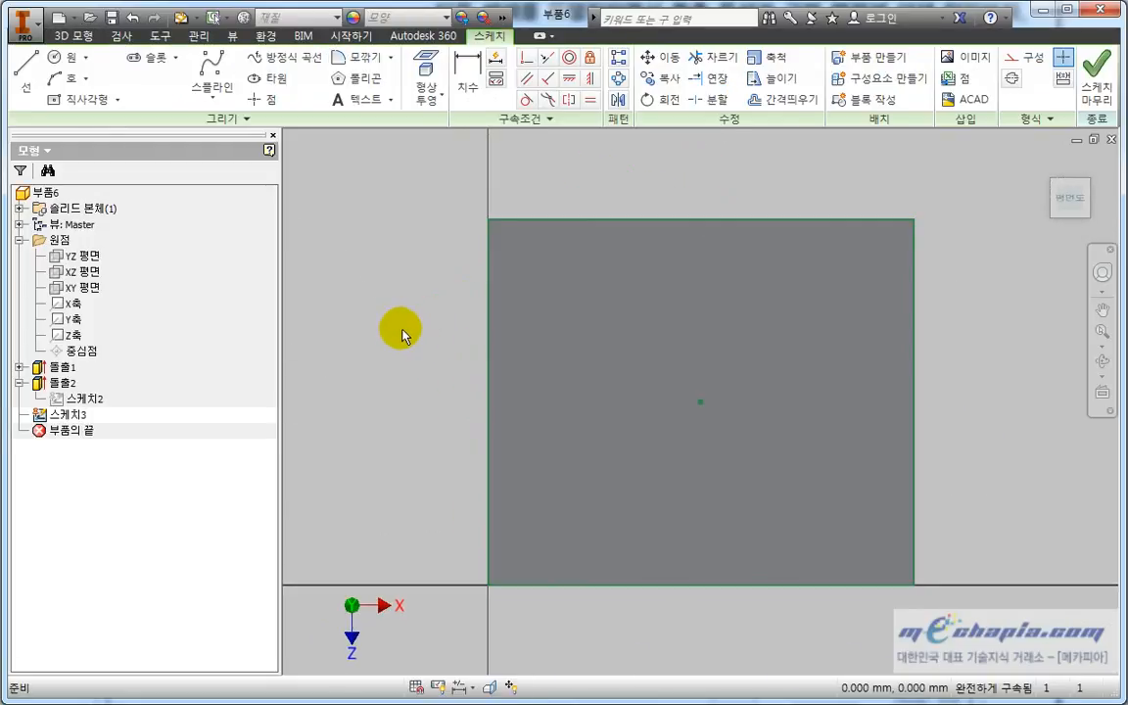
{"action": "mouse_move", "coordinate": [379, 329]}
{"action": "middle_mouse_down"}
{"action": "mouse_move", "coordinate": [378, 307]}
{"action": "mouse_move", "coordinate": [384, 318]}
{"action": "middle_mouse_up"}
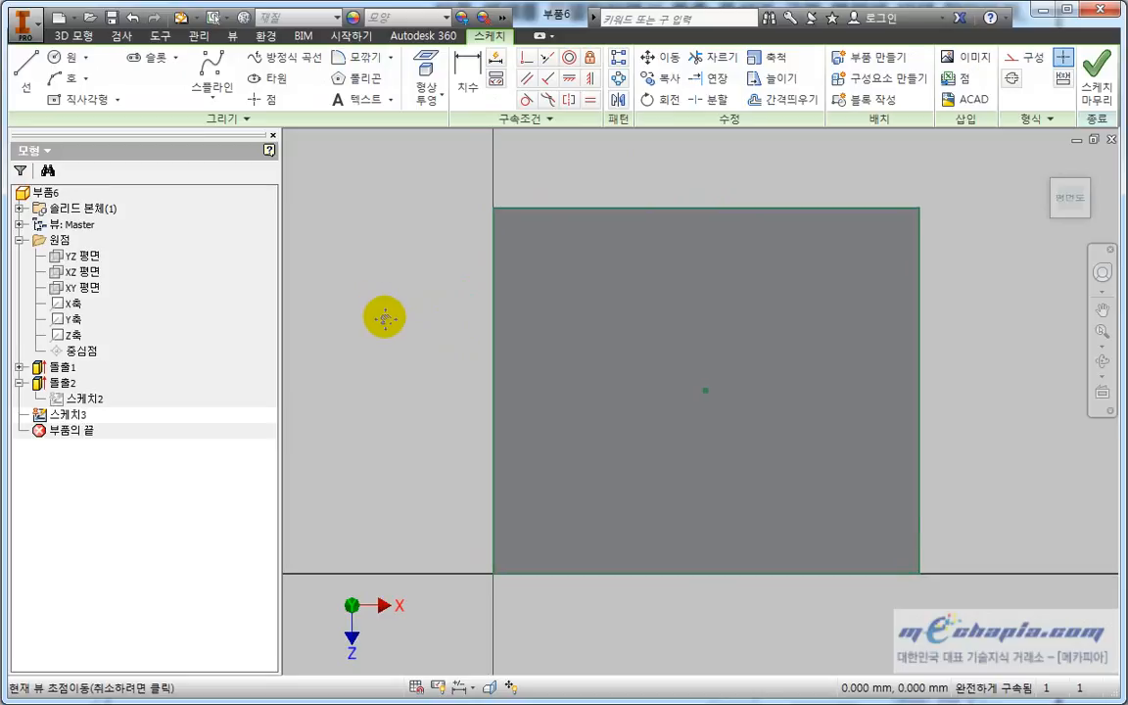
Sketch an open V-notch line chain from the face's left edge, about 27 mm deep and ending in a slot about 6.5 mm wide.
{"action": "left_click", "coordinate": [23, 86]}
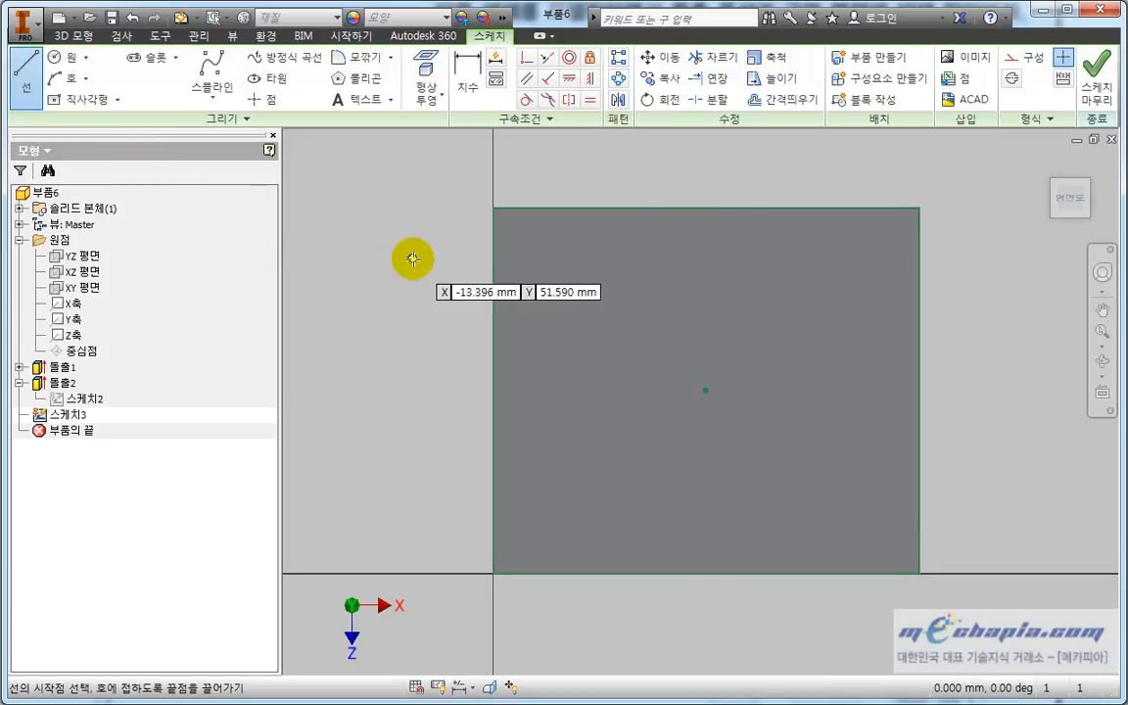
{"action": "left_click", "coordinate": [493, 252]}
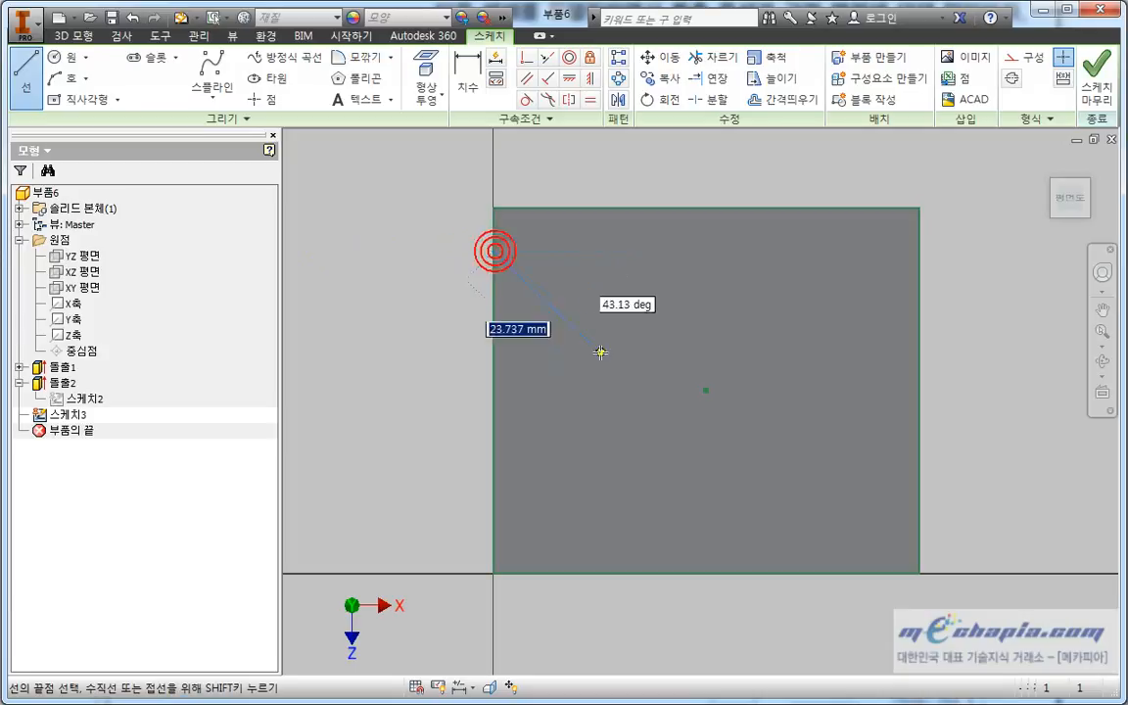
{"action": "left_click", "coordinate": [618, 372]}
{"action": "left_click", "coordinate": [659, 372]}
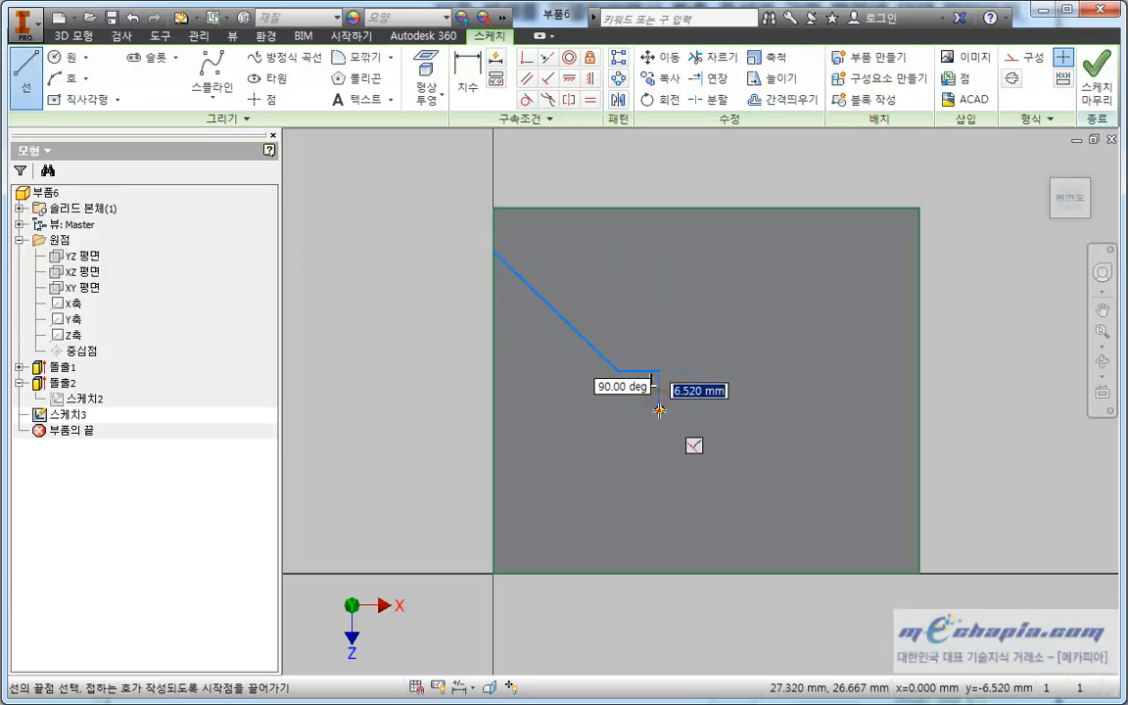
{"action": "left_click", "coordinate": [659, 410]}
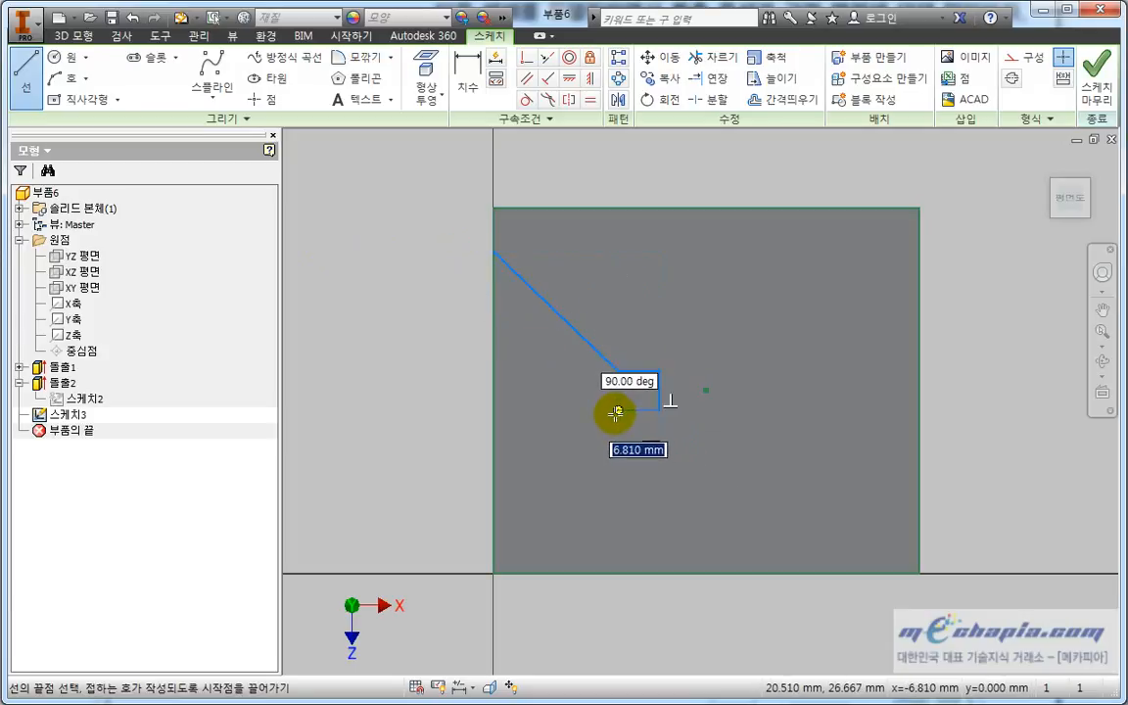
{"action": "left_click", "coordinate": [615, 411]}
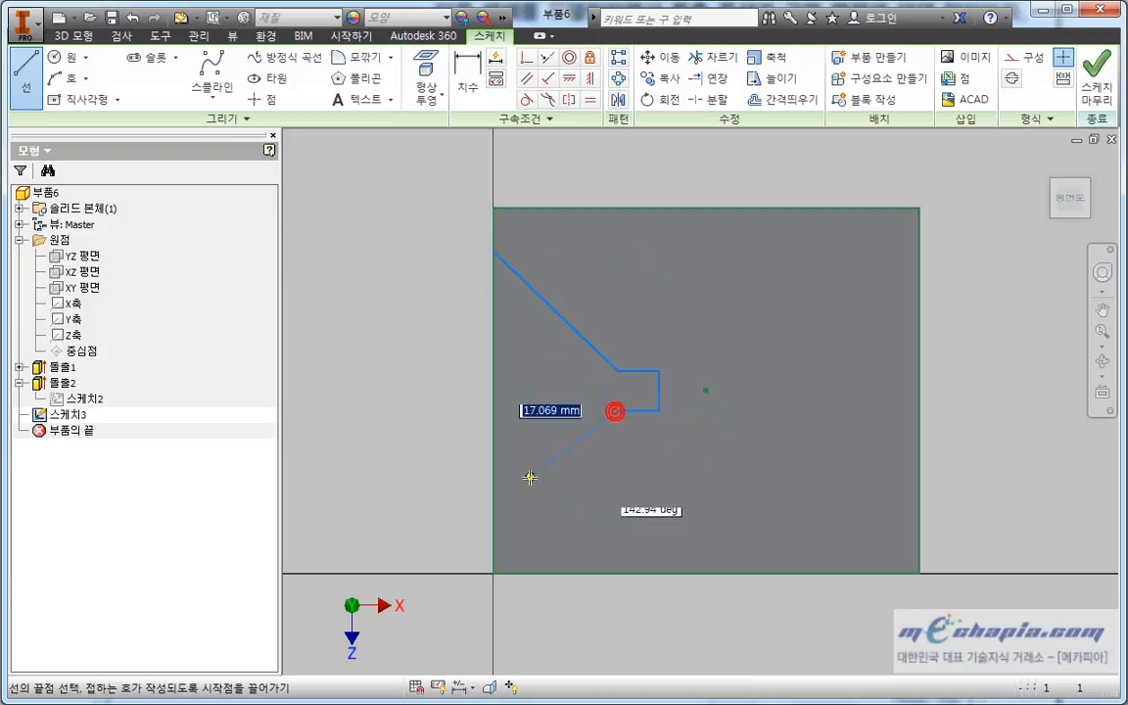
{"action": "double_click", "coordinate": [493, 529]}
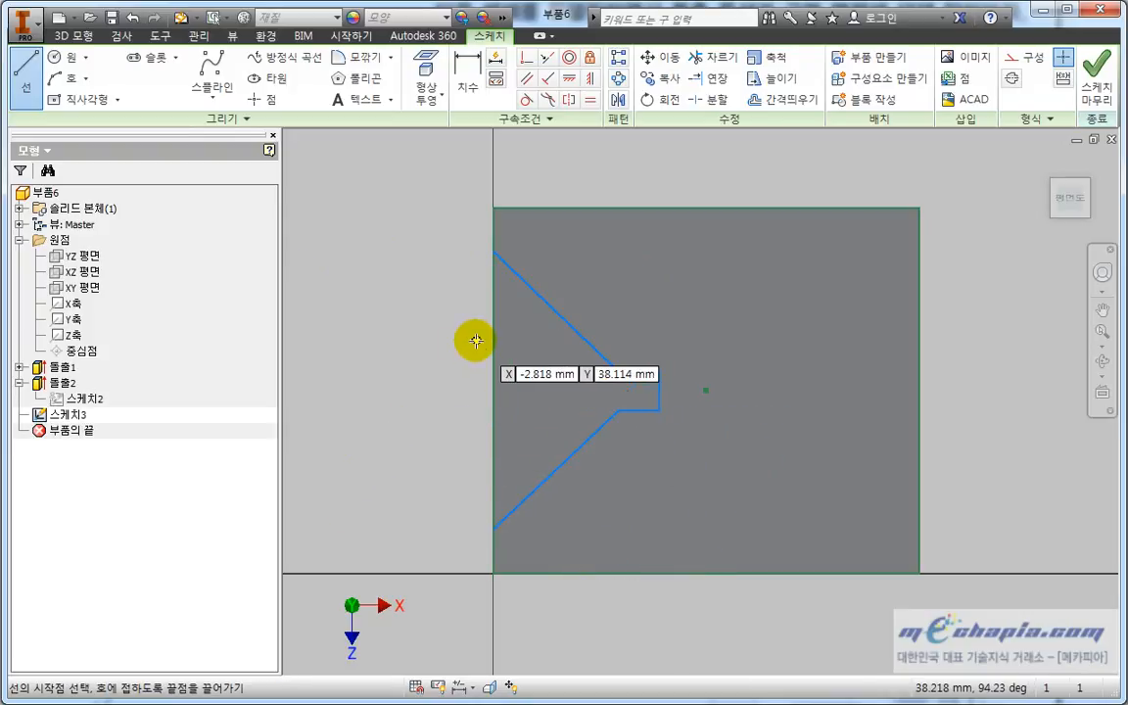
{"action": "key", "text": "Escape"}
Check the notch dimensions in the reference drawing and dimension the slot's vertical end line to 4 mm.
{"action": "key", "text": "alt+Tab"}
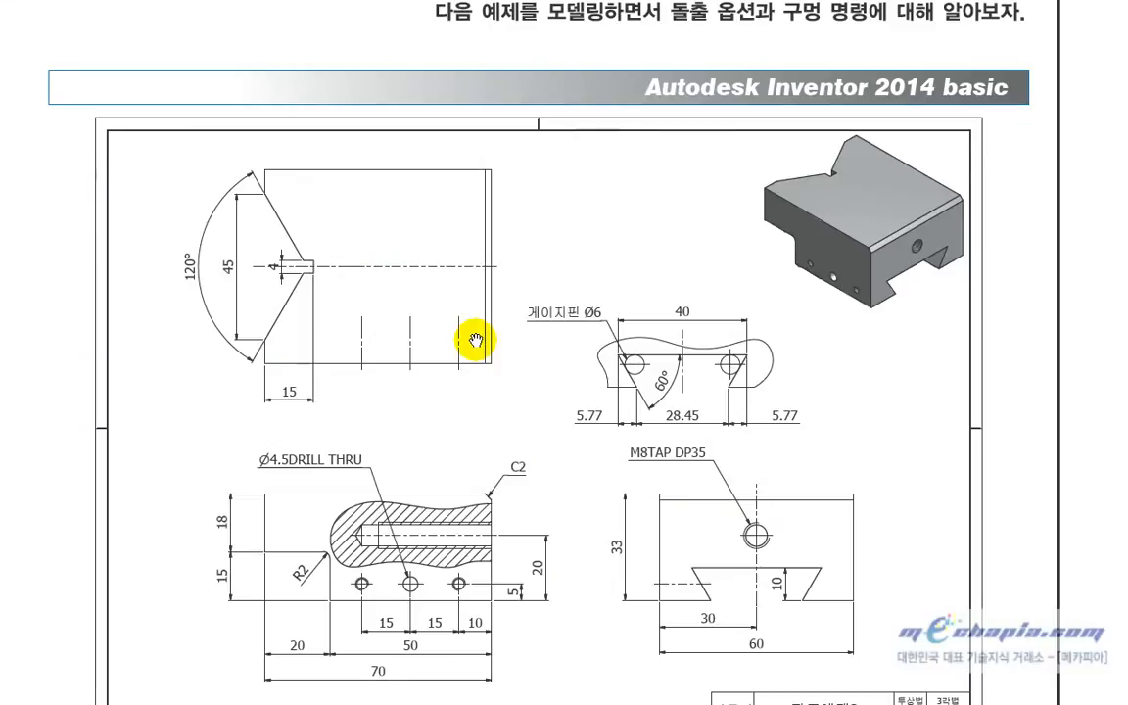
{"action": "key", "text": "alt+Tab"}
{"action": "key", "text": "d"}
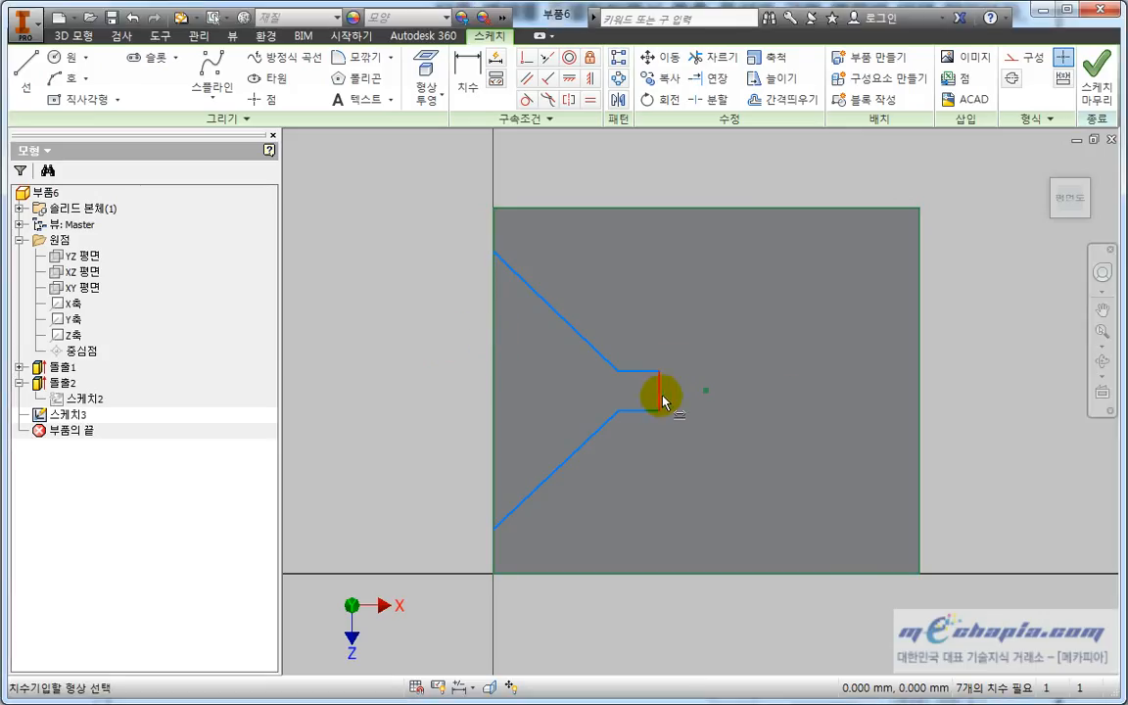
{"action": "left_click", "coordinate": [660, 396]}
{"action": "left_click", "coordinate": [688, 400]}
{"action": "type", "text": "4"}
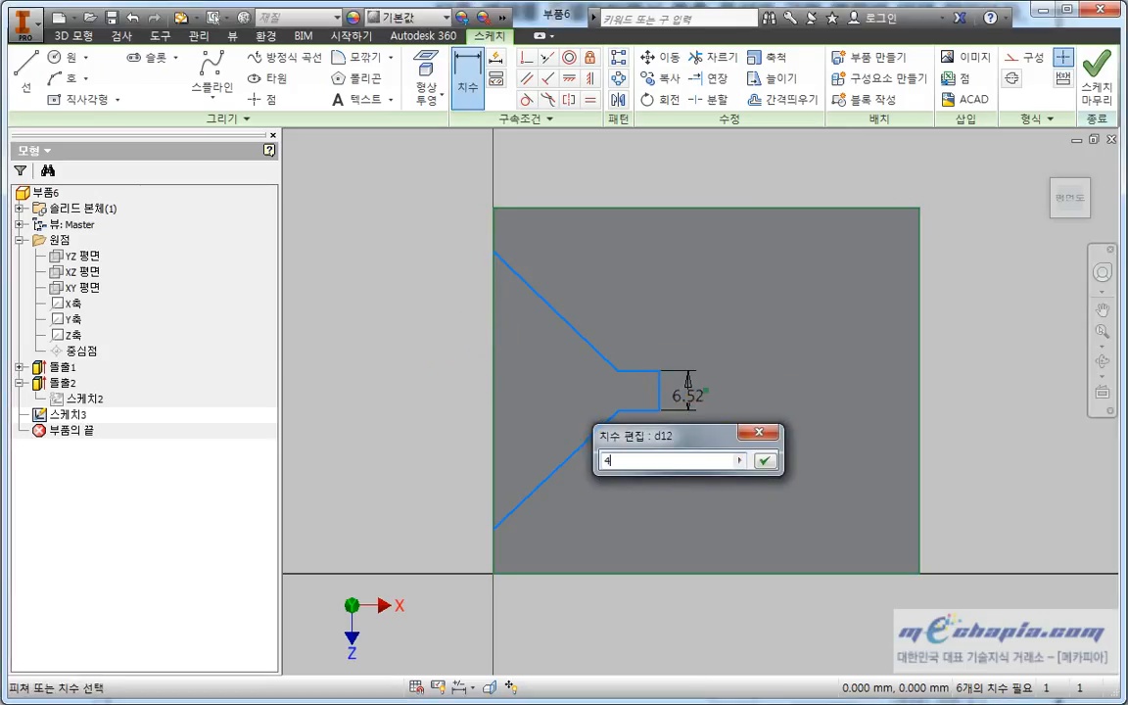
{"action": "key", "text": "Return"}
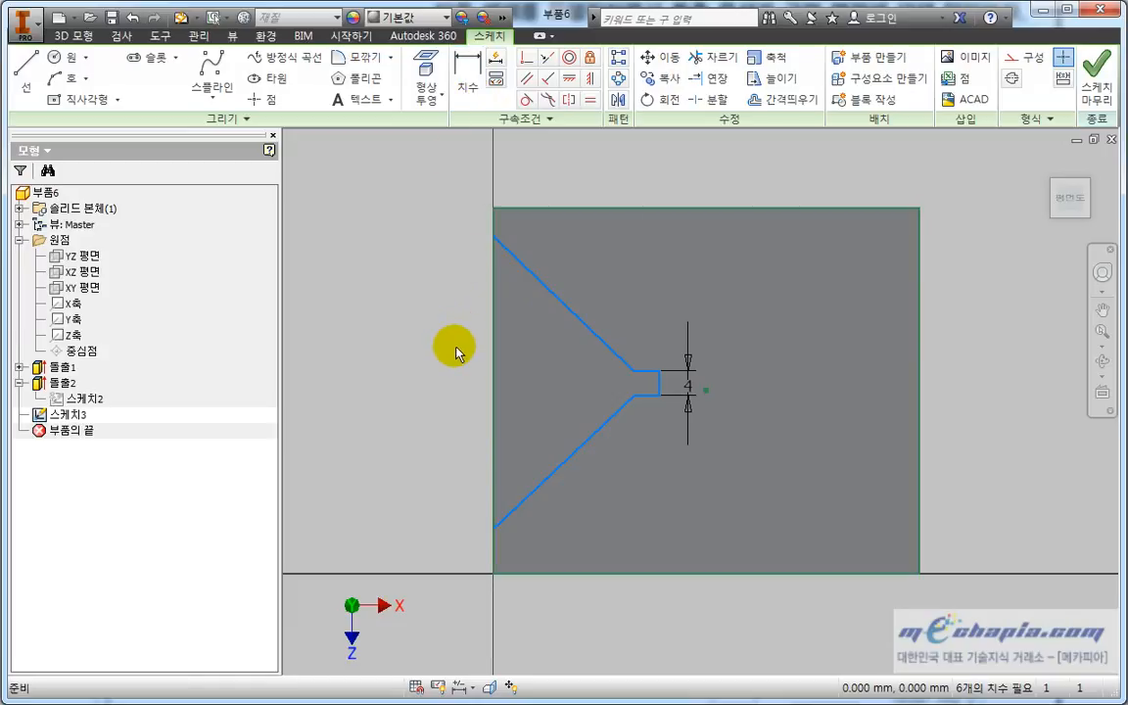
Dimension the notch opening between its two endpoints on the left edge to 45 mm, following the reference drawing.
{"action": "key", "text": "alt+Tab"}
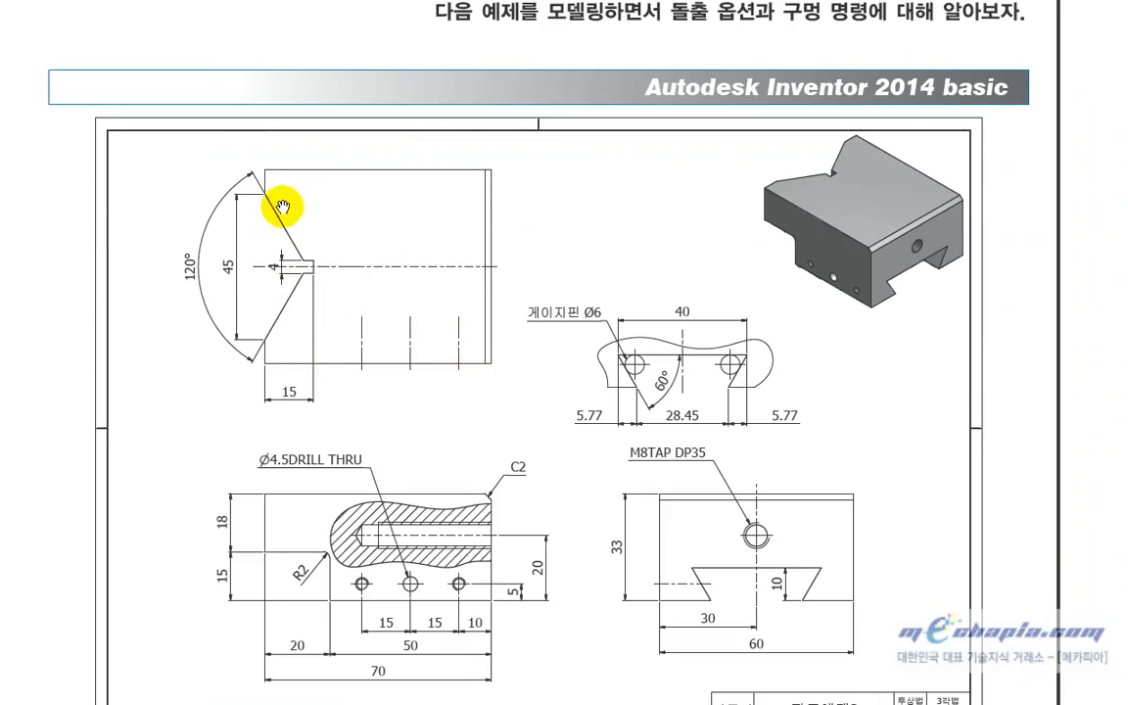
{"action": "key", "text": "alt+Tab"}
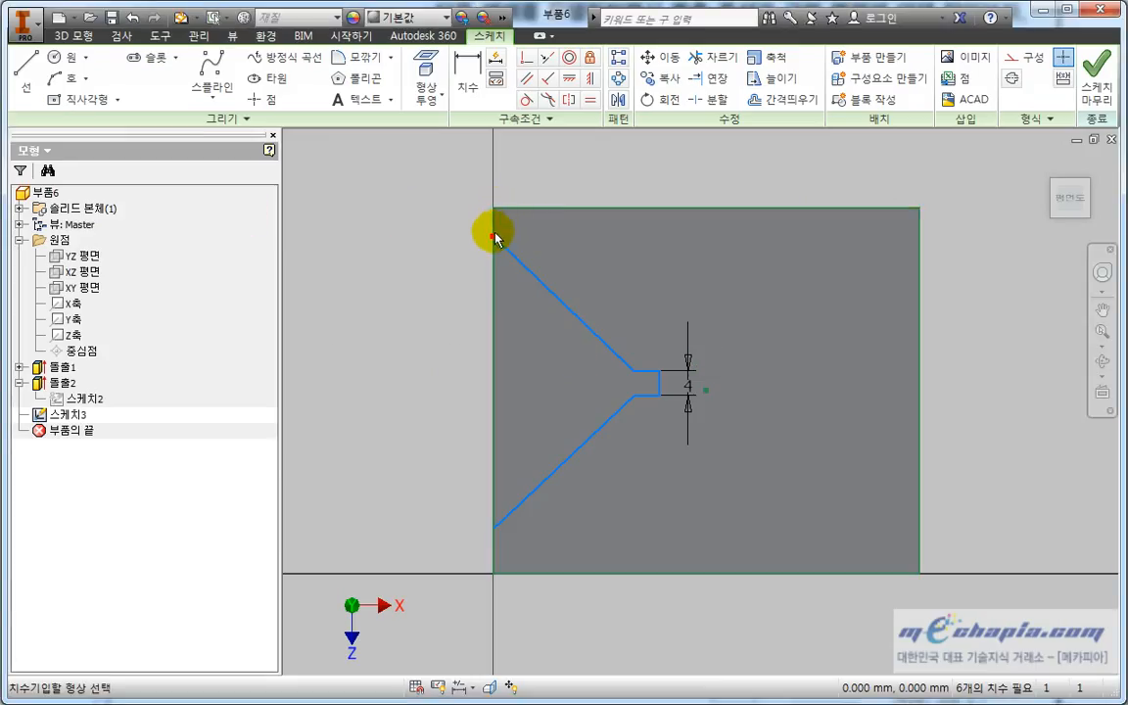
{"action": "key", "text": "d"}
{"action": "left_click", "coordinate": [493, 236]}
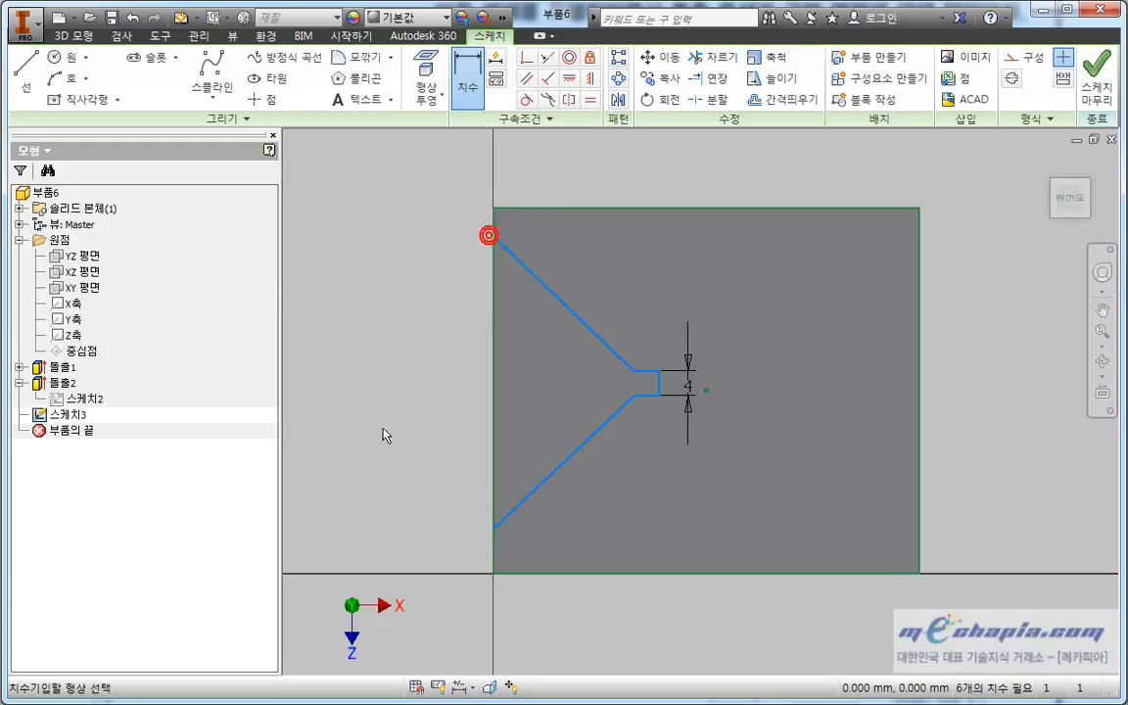
{"action": "left_click", "coordinate": [493, 530]}
{"action": "left_click", "coordinate": [446, 411]}
{"action": "type", "text": "45"}
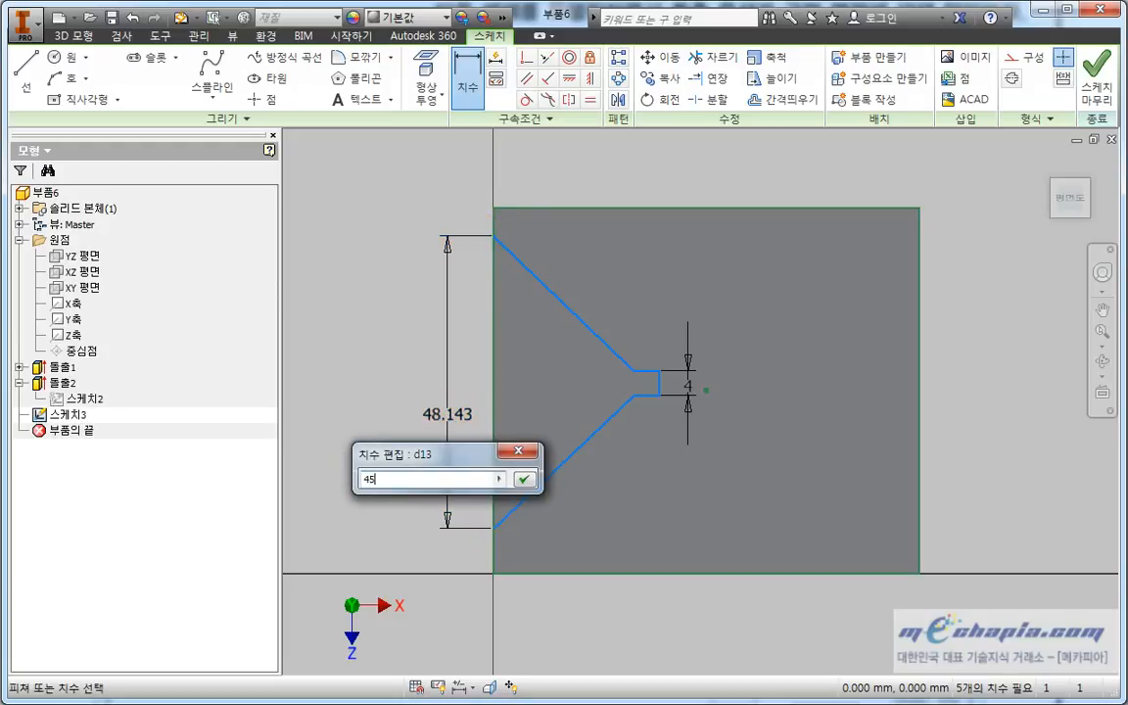
{"action": "key", "text": "Return"}
{"action": "key", "text": "alt+Tab"}
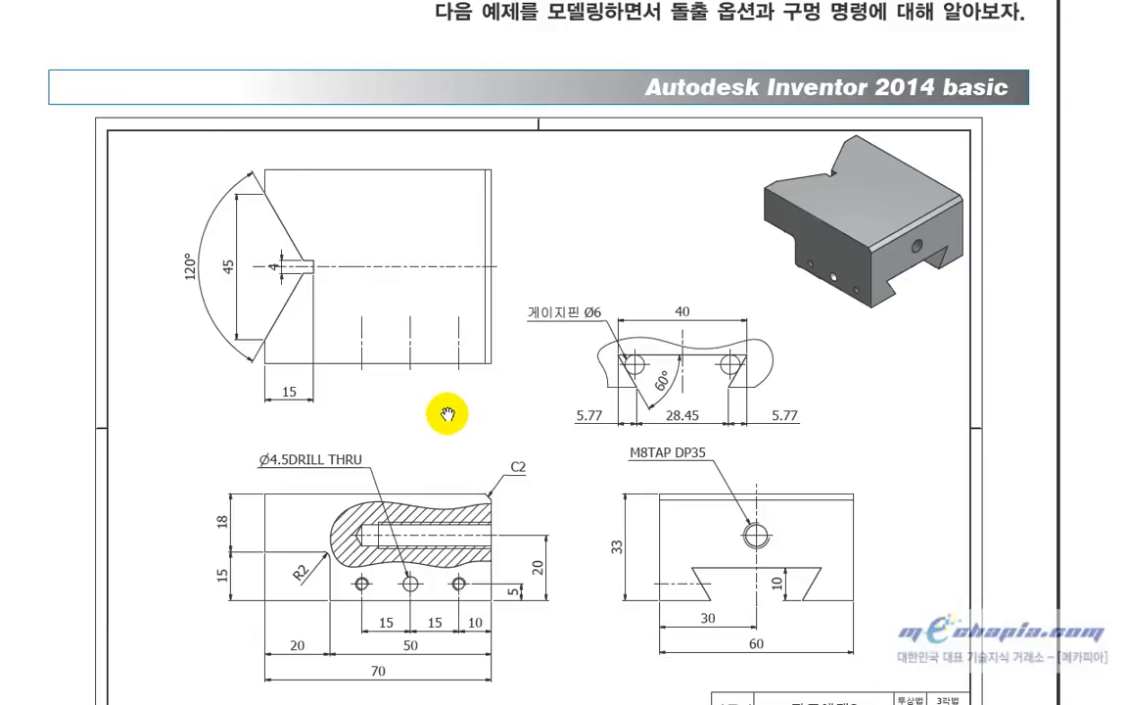
{"action": "key", "text": "alt+Tab"}
{"action": "left_click", "coordinate": [589, 331]}
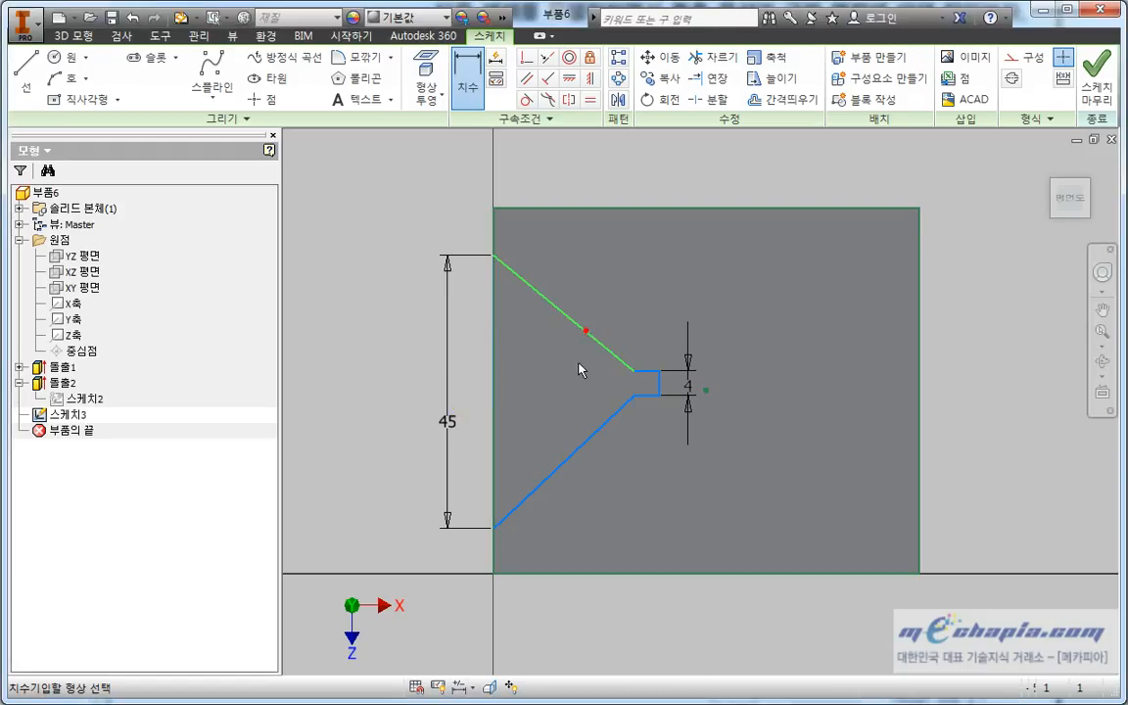
{"action": "left_click", "coordinate": [567, 437]}
{"action": "key", "text": "Escape"}
{"action": "key", "text": "ctrl+z"}
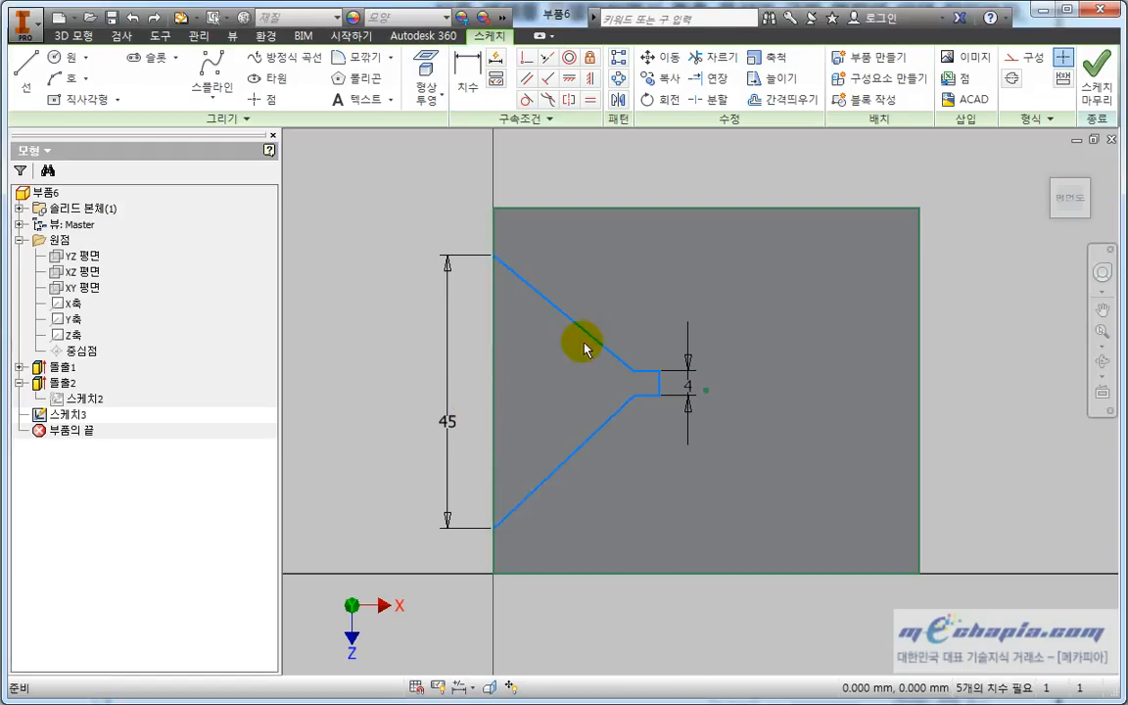
Try to dimension the angle between the notch's two slanted lines at 120 degrees, and undo the angle dimension.
{"action": "left_click", "coordinate": [468, 74]}
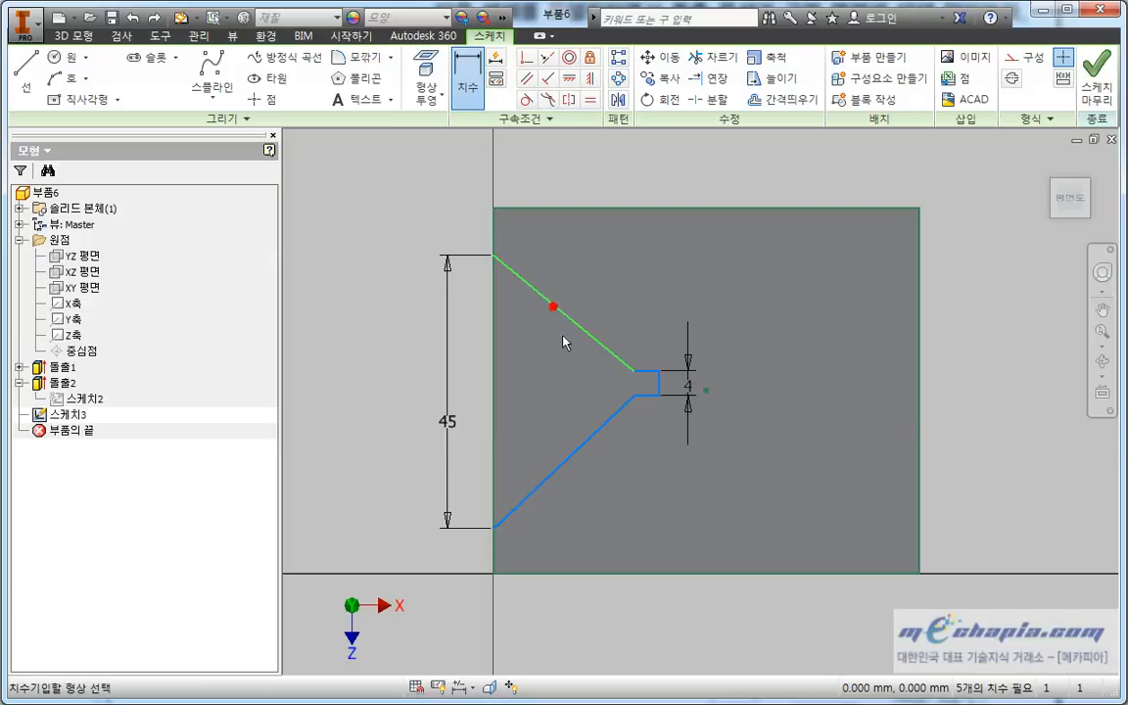
{"action": "left_click", "coordinate": [590, 435]}
{"action": "left_click", "coordinate": [537, 378]}
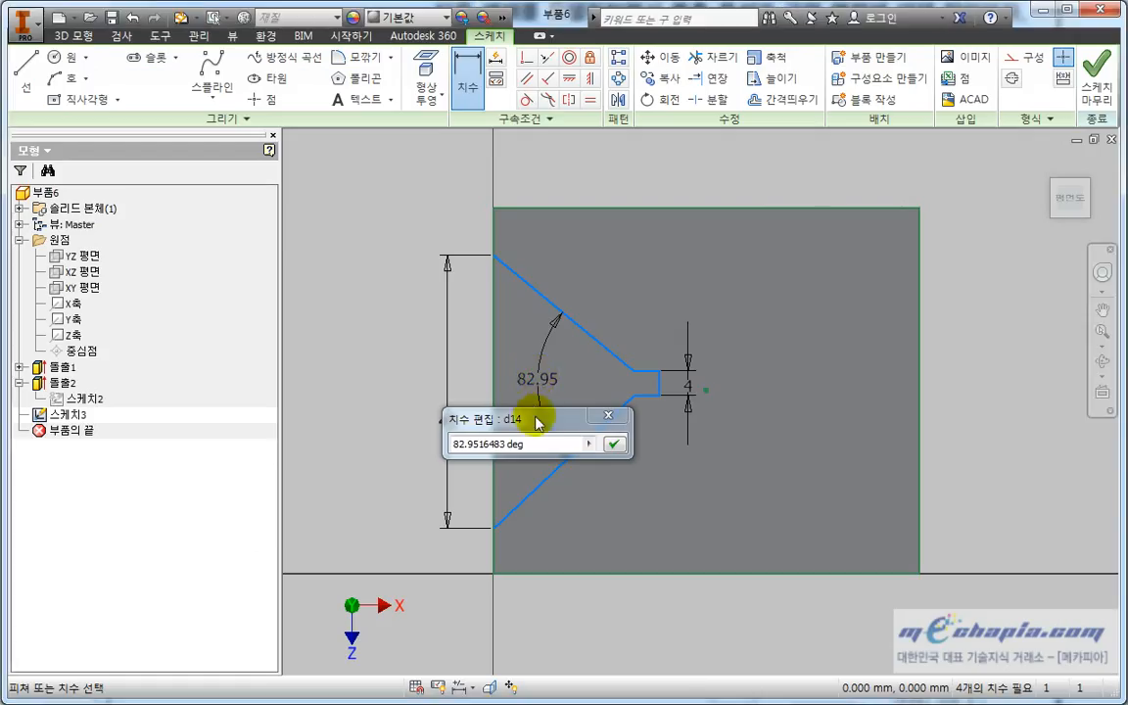
{"action": "type", "text": "120"}
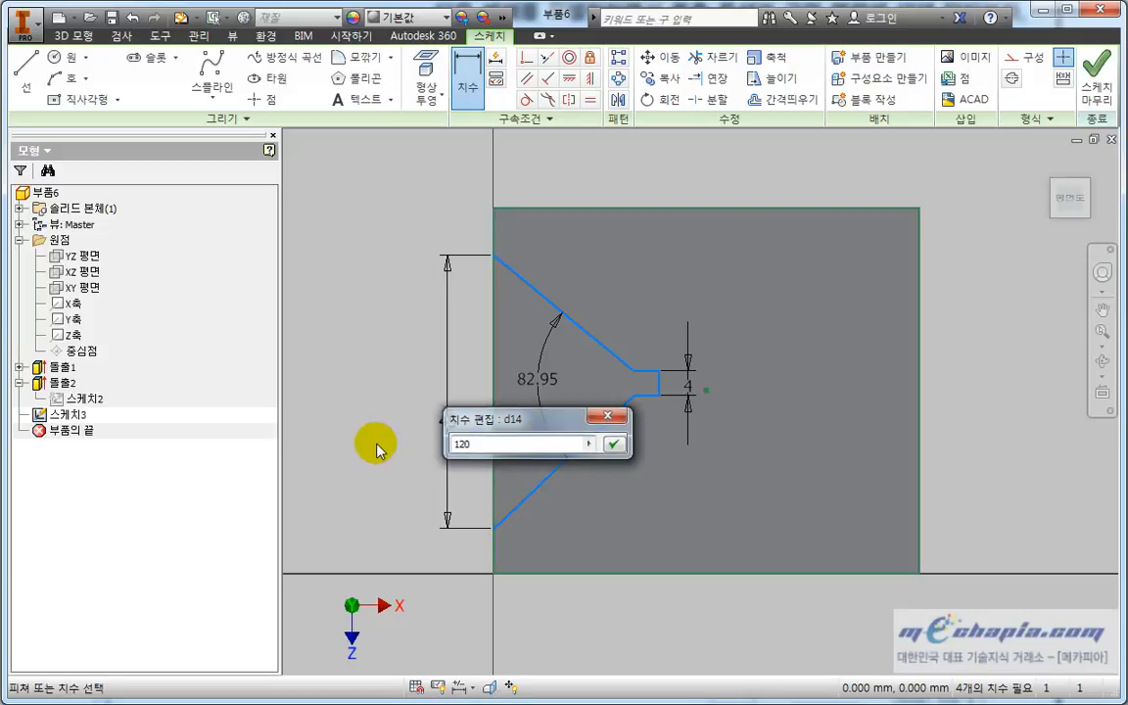
{"action": "key", "text": "Return"}
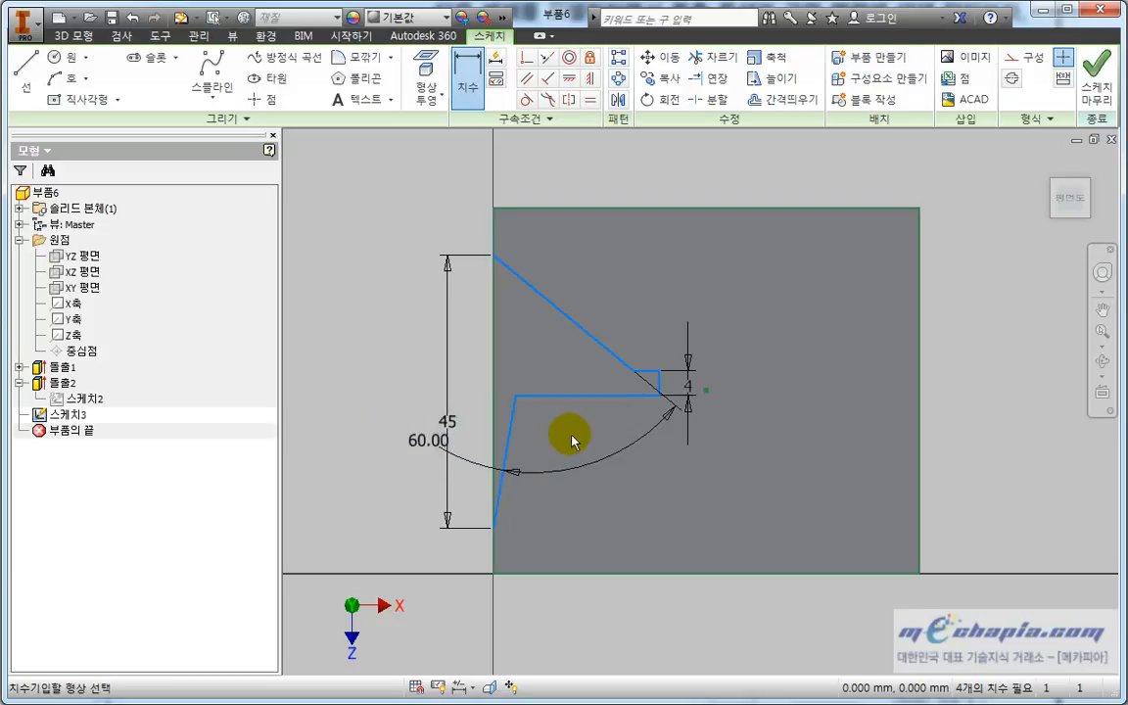
{"action": "key", "text": "Escape"}
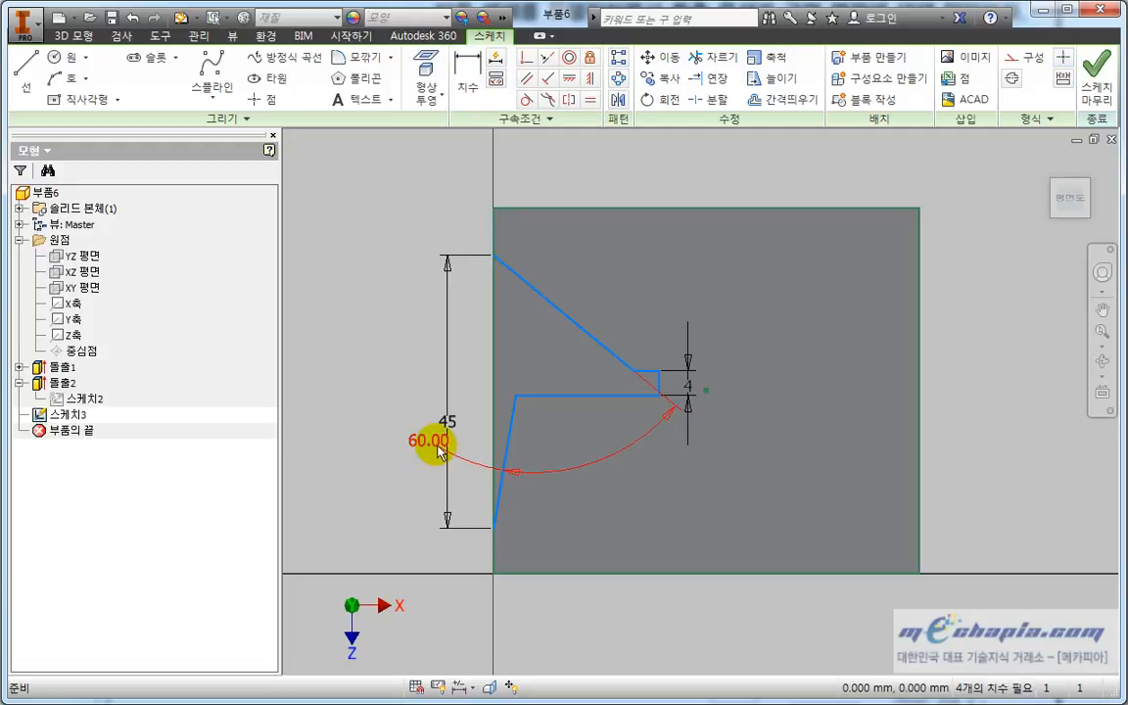
{"action": "left_click", "coordinate": [431, 442]}
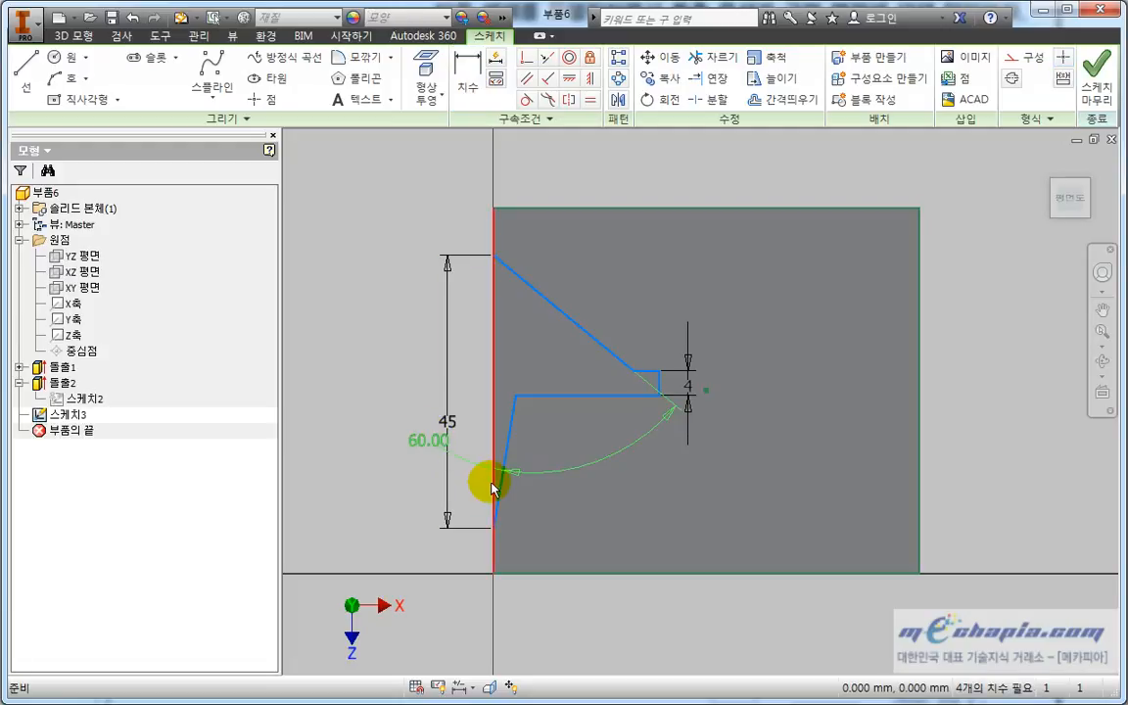
{"action": "key", "text": "ctrl+z"}
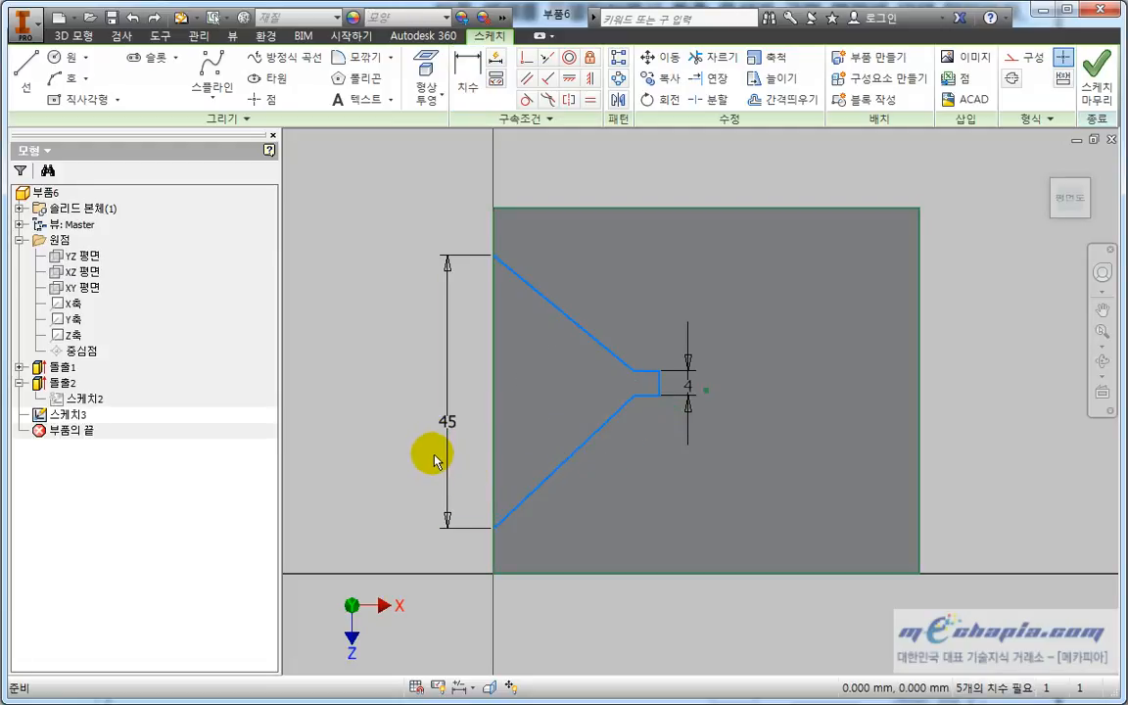
Dimension the distance from the face's left edge to the slot's vertical end line as 15 mm.
{"action": "key", "text": "d"}
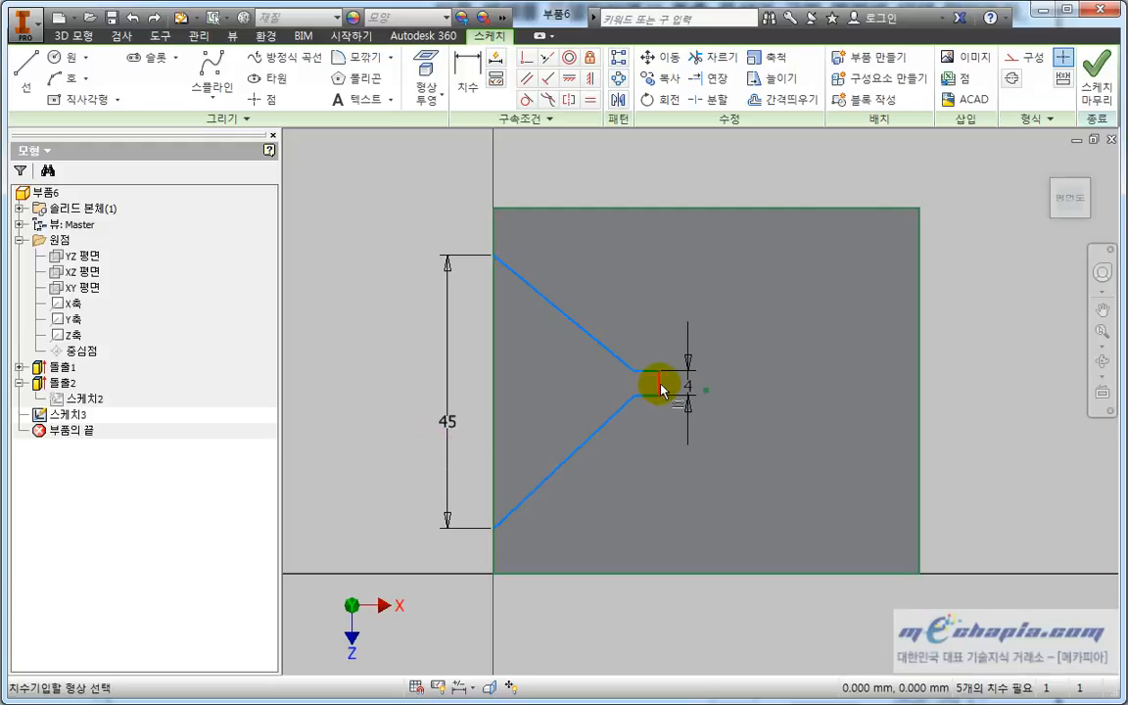
{"action": "left_click", "coordinate": [662, 389]}
{"action": "left_click", "coordinate": [493, 423]}
{"action": "left_click", "coordinate": [537, 594]}
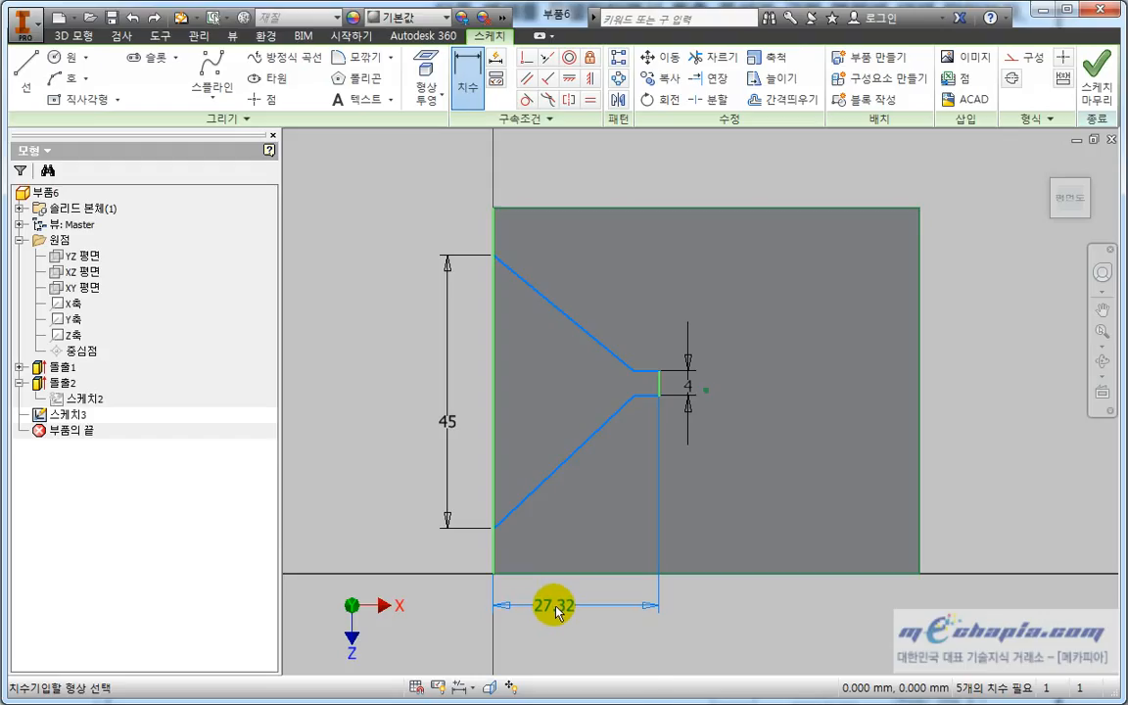
{"action": "double_click", "coordinate": [554, 607]}
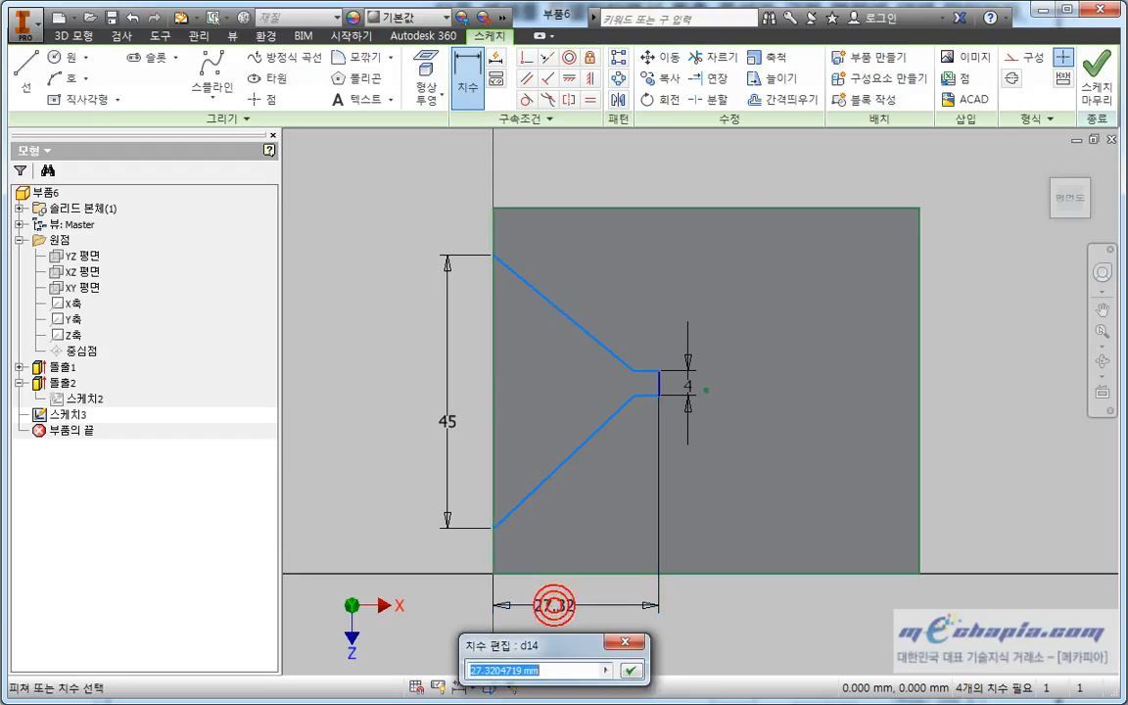
{"action": "type", "text": "15"}
{"action": "key", "text": "Return"}
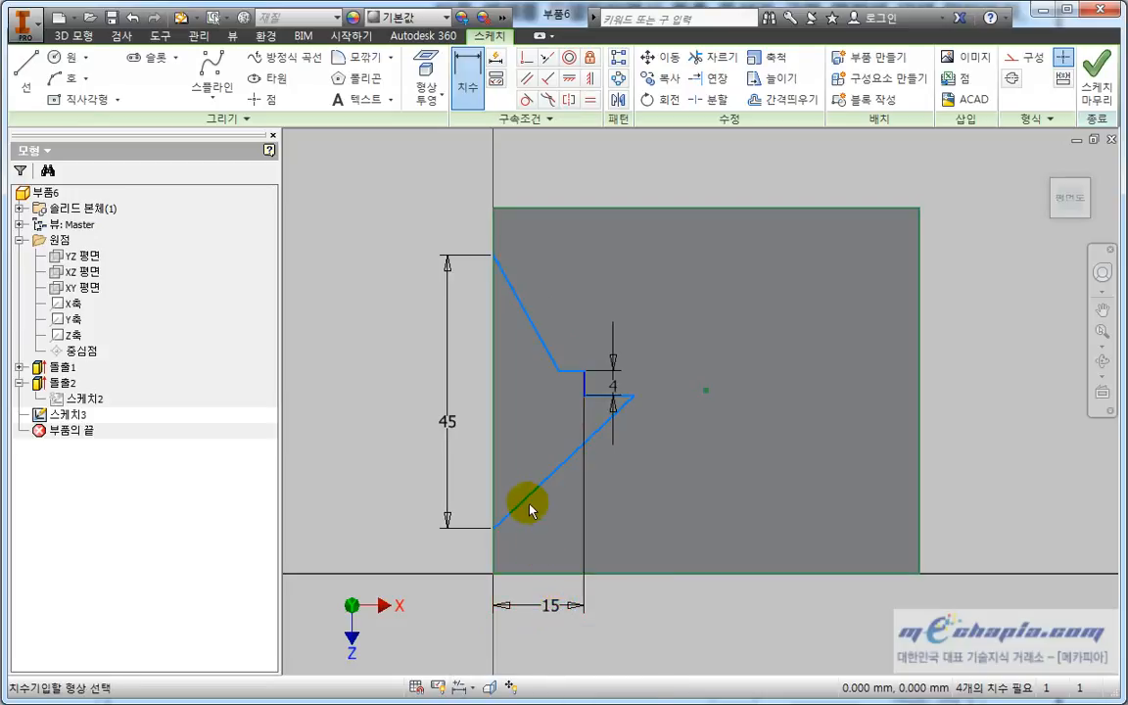
{"action": "scroll", "coordinate": [516, 468], "scroll_direction": "up", "scroll_amount": 5}
{"action": "scroll", "coordinate": [518, 460], "scroll_direction": "down", "scroll_amount": 4}
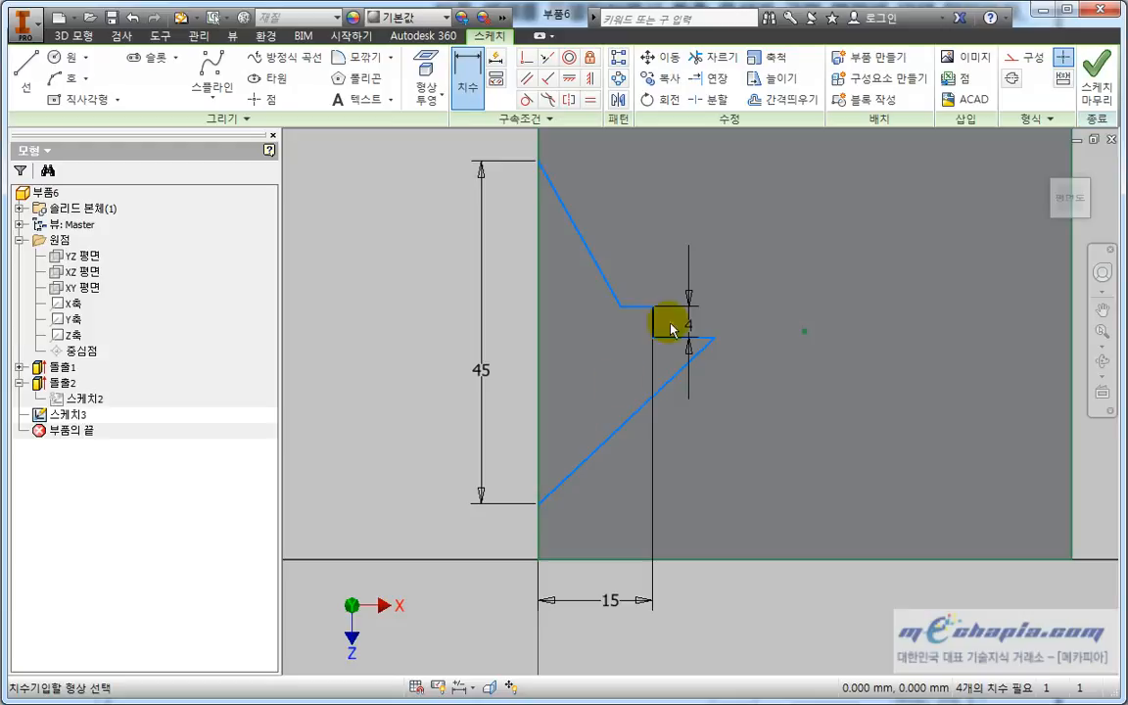
{"action": "middle_click_drag", "start_coordinate": [664, 351], "coordinate": [682, 362]}
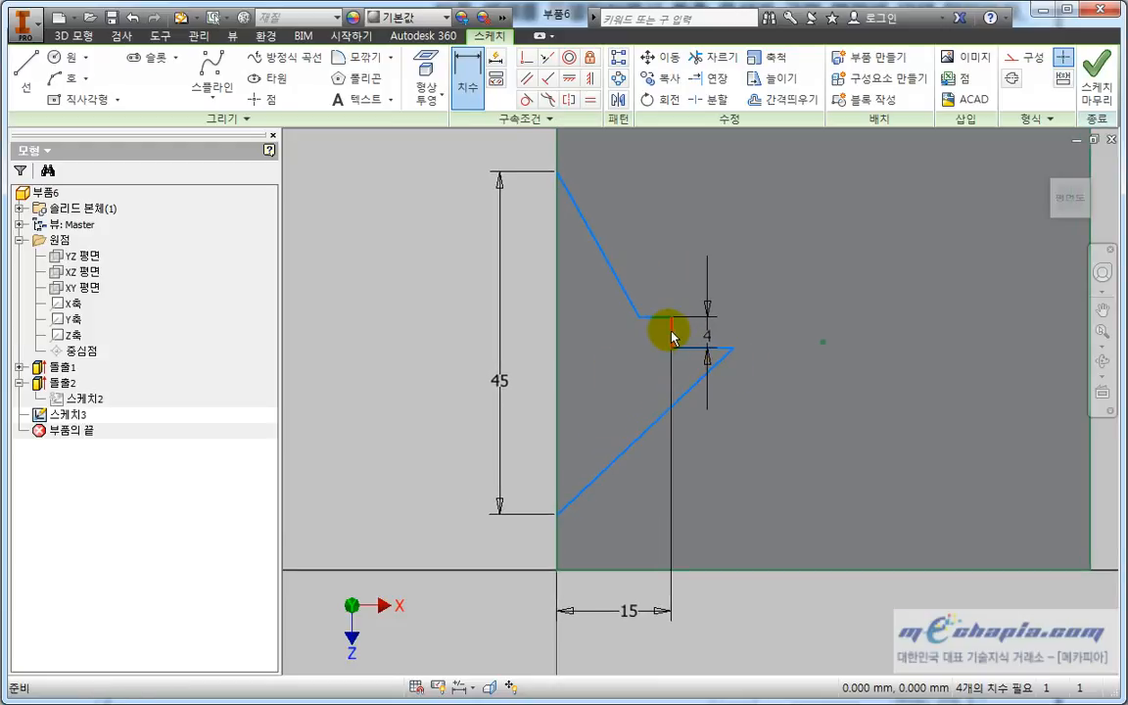
{"action": "key", "text": "Escape"}
{"action": "left_click", "coordinate": [558, 382]}
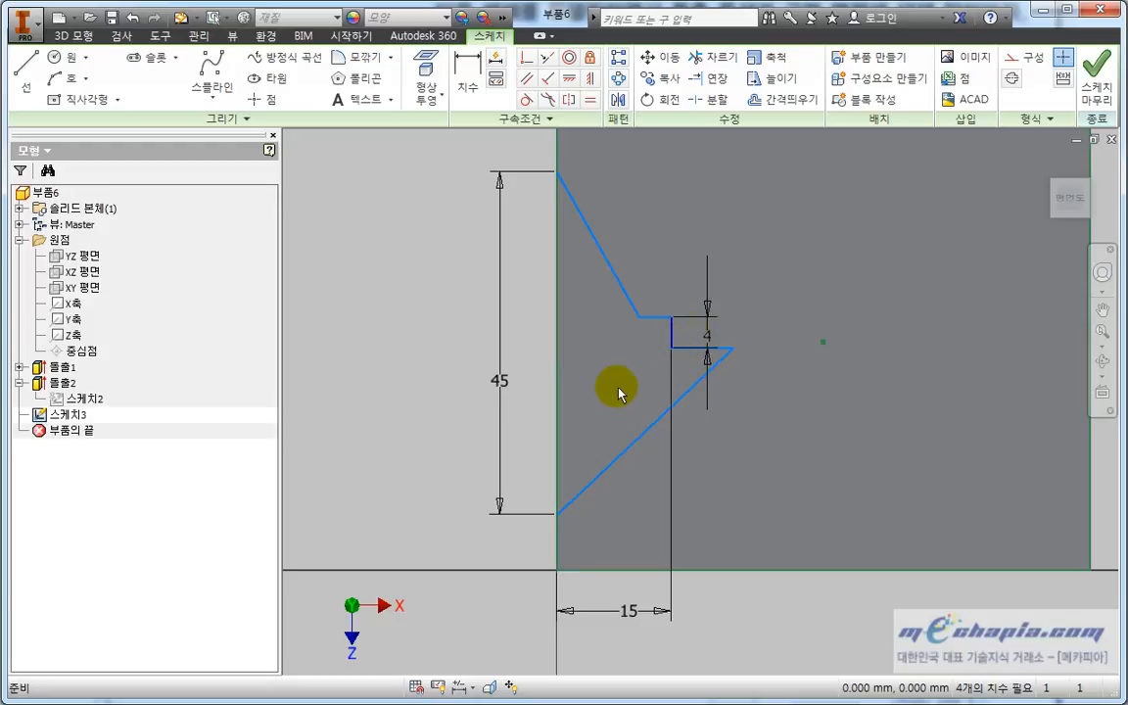
{"action": "middle_click_drag", "start_coordinate": [636, 377], "coordinate": [633, 382]}
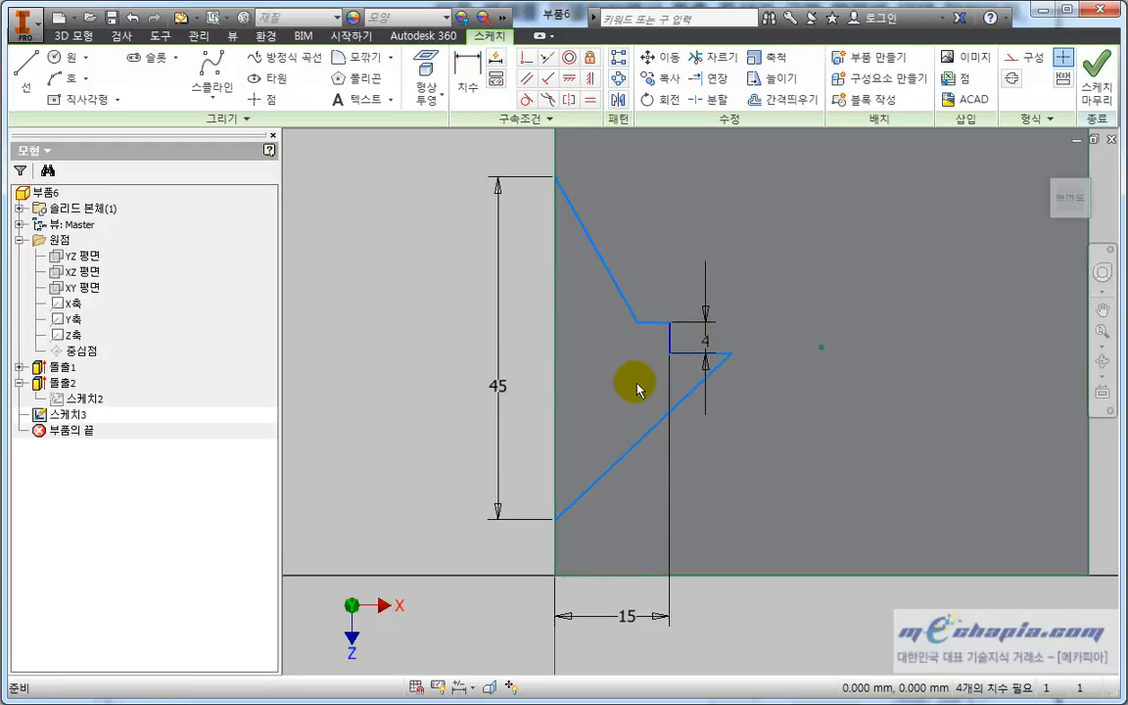
{"action": "scroll", "coordinate": [670, 323], "scroll_direction": "up", "scroll_amount": 2}
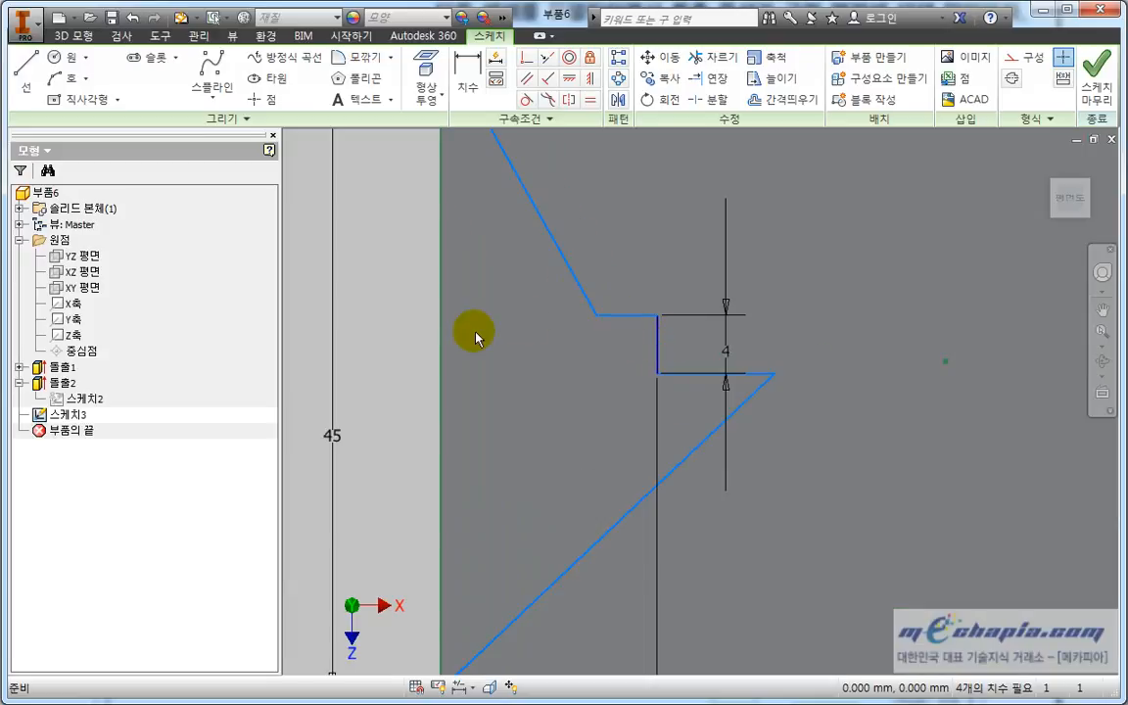
{"action": "left_click", "coordinate": [657, 350]}
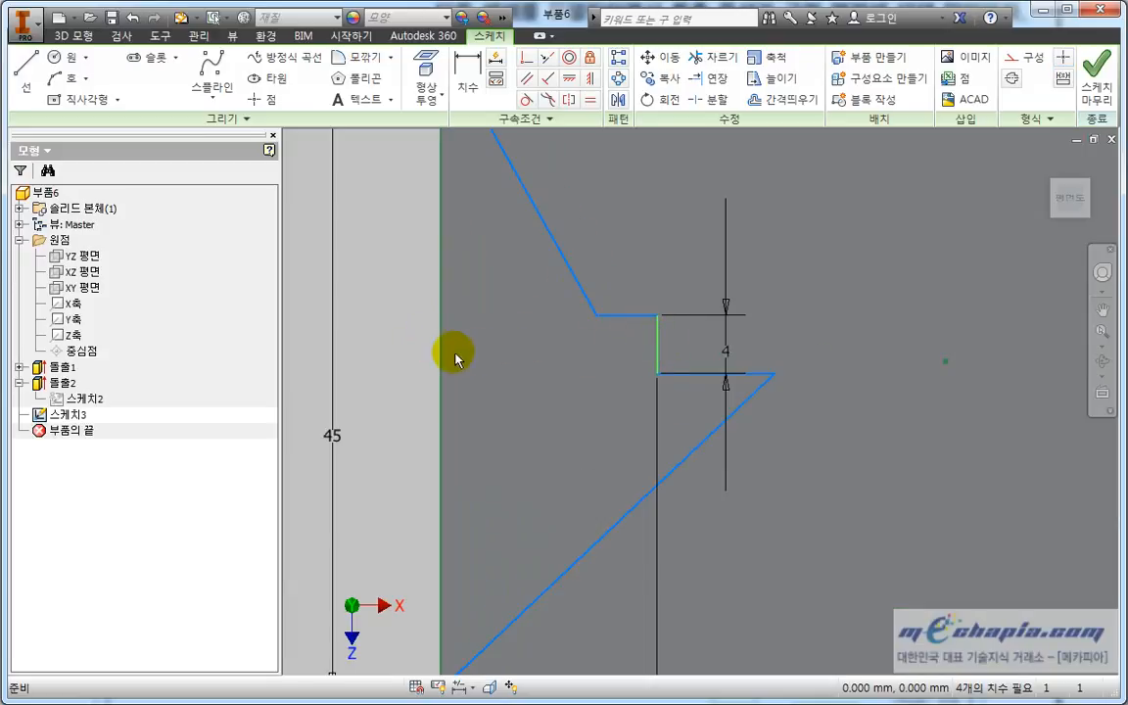
{"action": "middle_click_drag", "start_coordinate": [460, 348], "coordinate": [515, 452]}
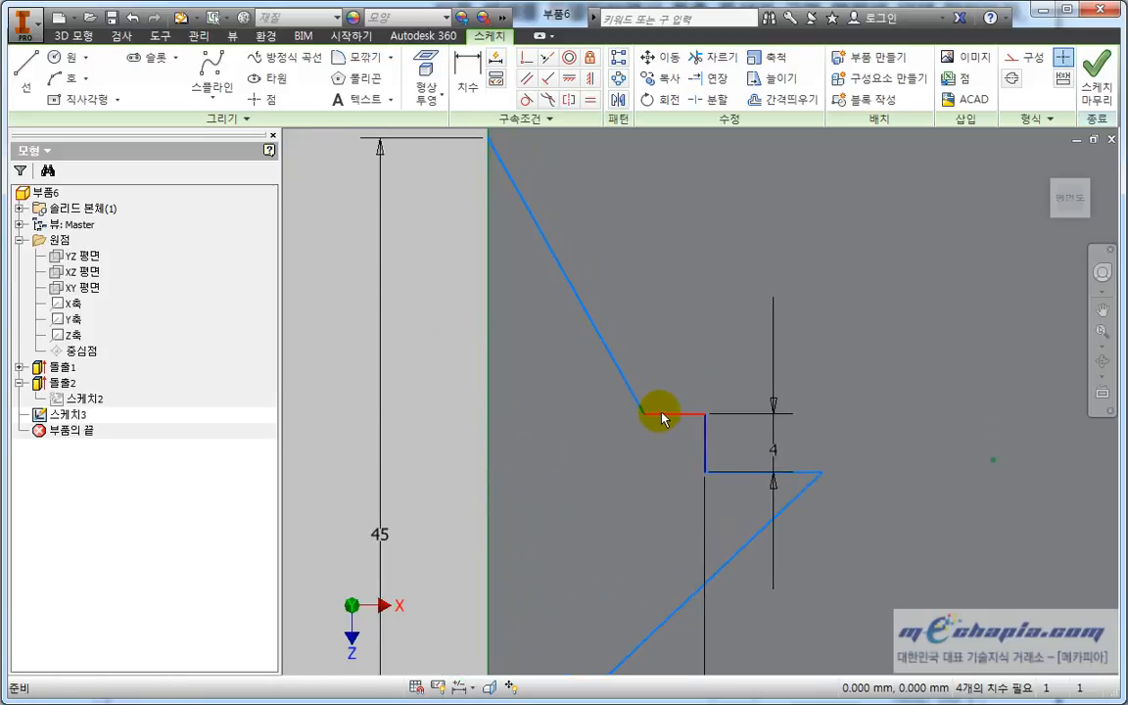
{"action": "mouse_move", "coordinate": [614, 455]}
{"action": "middle_mouse_down"}
{"action": "mouse_move", "coordinate": [609, 398]}
{"action": "mouse_move", "coordinate": [592, 367]}
{"action": "middle_mouse_up"}
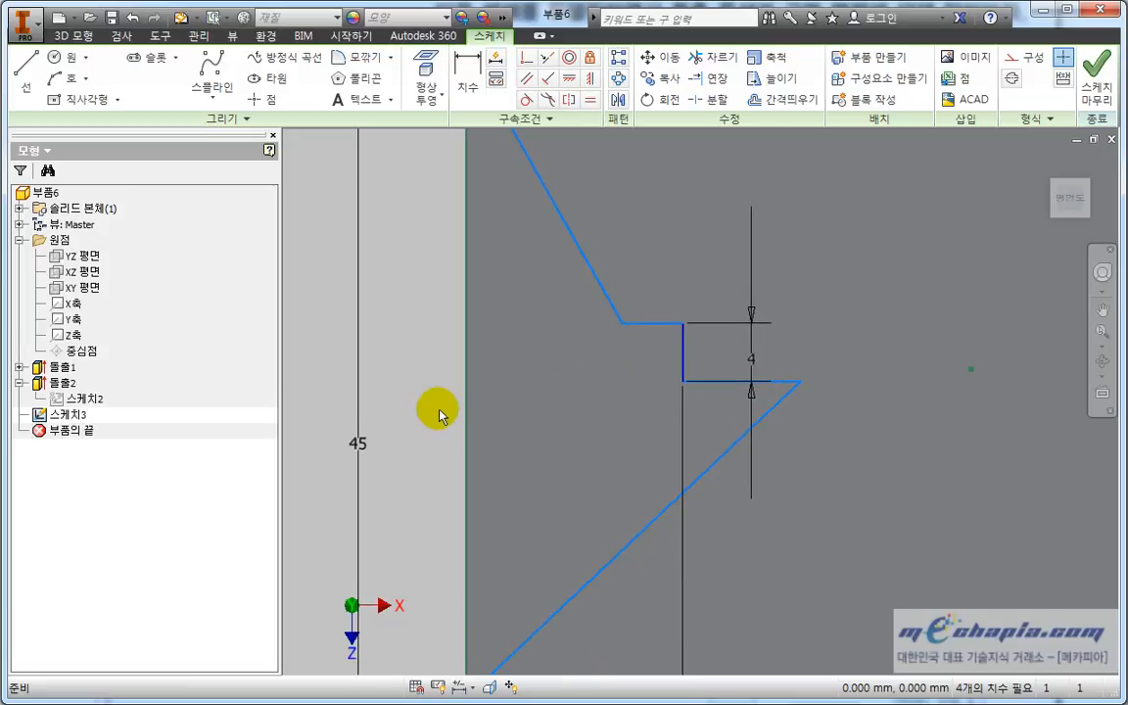
{"action": "scroll", "coordinate": [383, 402], "scroll_direction": "down", "scroll_amount": 2}
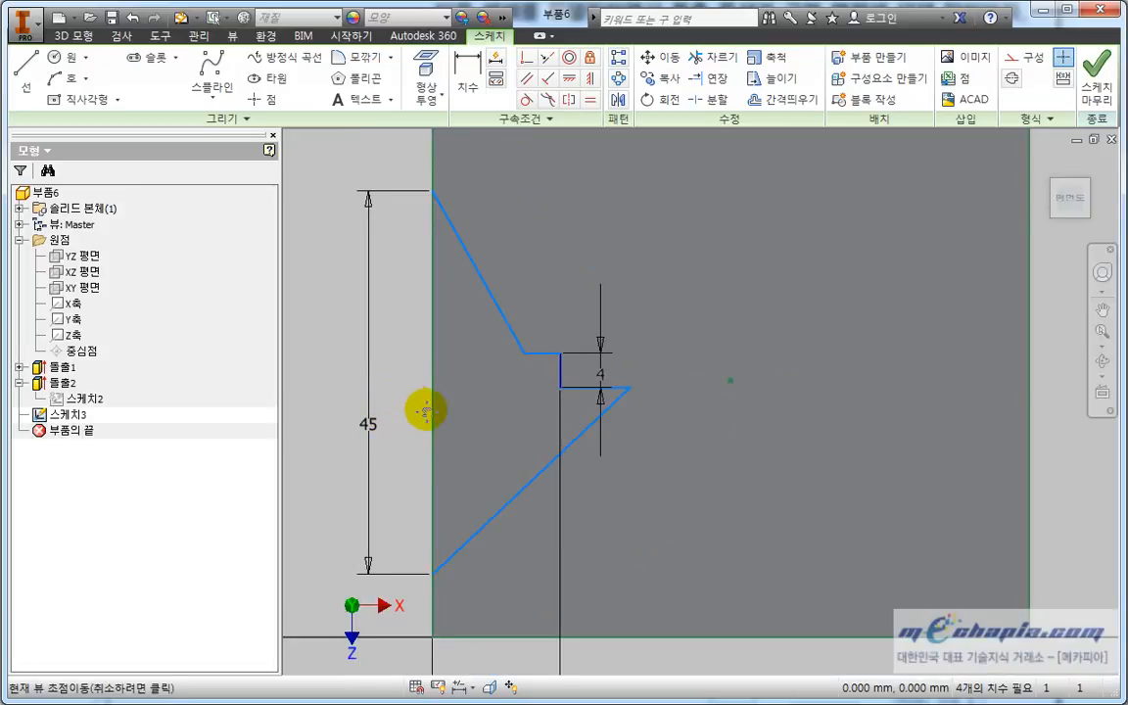
{"action": "middle_click_drag", "start_coordinate": [426, 405], "coordinate": [454, 394]}
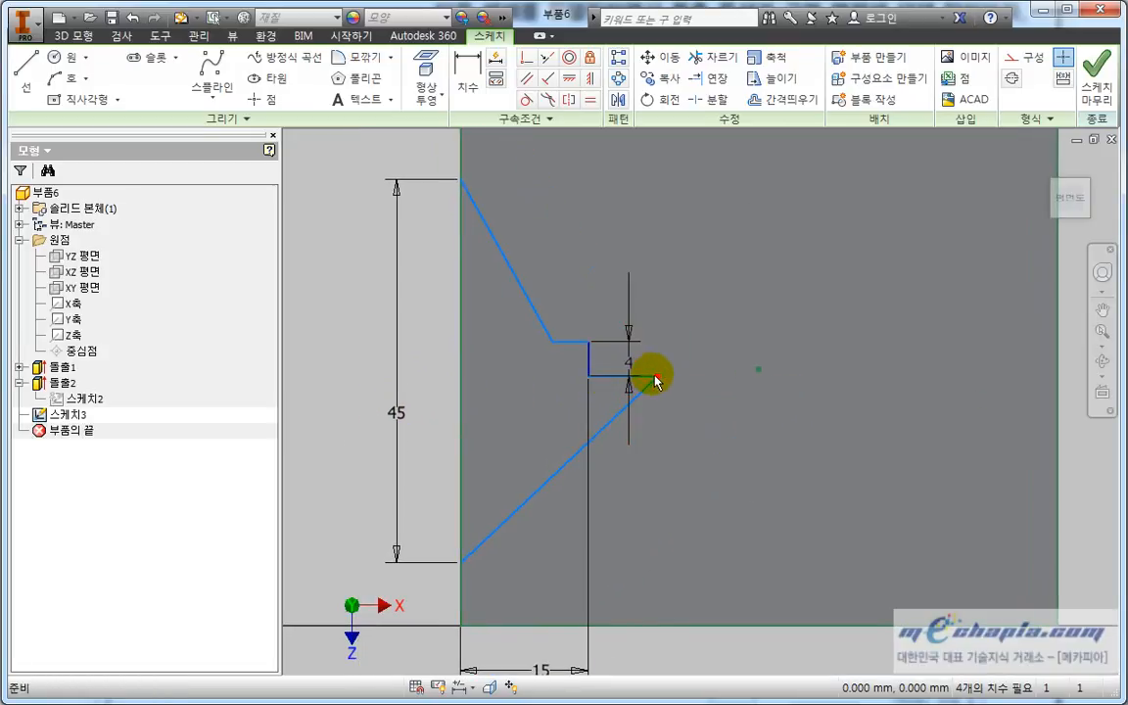
Pull the lower slanted line's inner corner back beneath the upper corner and dimension the angle between the two slanted lines as 120 degrees.
{"action": "mouse_move", "coordinate": [657, 380]}
{"action": "left_mouse_down"}
{"action": "mouse_move", "coordinate": [625, 365]}
{"action": "mouse_move", "coordinate": [639, 389]}
{"action": "mouse_move", "coordinate": [575, 358]}
{"action": "mouse_move", "coordinate": [595, 402]}
{"action": "mouse_move", "coordinate": [604, 322]}
{"action": "mouse_move", "coordinate": [546, 428]}
{"action": "mouse_move", "coordinate": [471, 349]}
{"action": "mouse_move", "coordinate": [579, 352]}
{"action": "mouse_move", "coordinate": [609, 432]}
{"action": "mouse_move", "coordinate": [516, 406]}
{"action": "mouse_move", "coordinate": [529, 350]}
{"action": "mouse_move", "coordinate": [581, 418]}
{"action": "mouse_move", "coordinate": [552, 446]}
{"action": "mouse_move", "coordinate": [549, 367]}
{"action": "mouse_move", "coordinate": [567, 387]}
{"action": "mouse_move", "coordinate": [536, 378]}
{"action": "mouse_move", "coordinate": [524, 395]}
{"action": "mouse_move", "coordinate": [574, 378]}
{"action": "mouse_move", "coordinate": [530, 422]}
{"action": "mouse_move", "coordinate": [554, 367]}
{"action": "mouse_move", "coordinate": [605, 438]}
{"action": "mouse_move", "coordinate": [521, 410]}
{"action": "mouse_move", "coordinate": [521, 366]}
{"action": "mouse_move", "coordinate": [547, 391]}
{"action": "mouse_move", "coordinate": [516, 378]}
{"action": "mouse_move", "coordinate": [534, 401]}
{"action": "mouse_move", "coordinate": [526, 383]}
{"action": "mouse_move", "coordinate": [586, 403]}
{"action": "mouse_move", "coordinate": [649, 391]}
{"action": "left_mouse_up"}
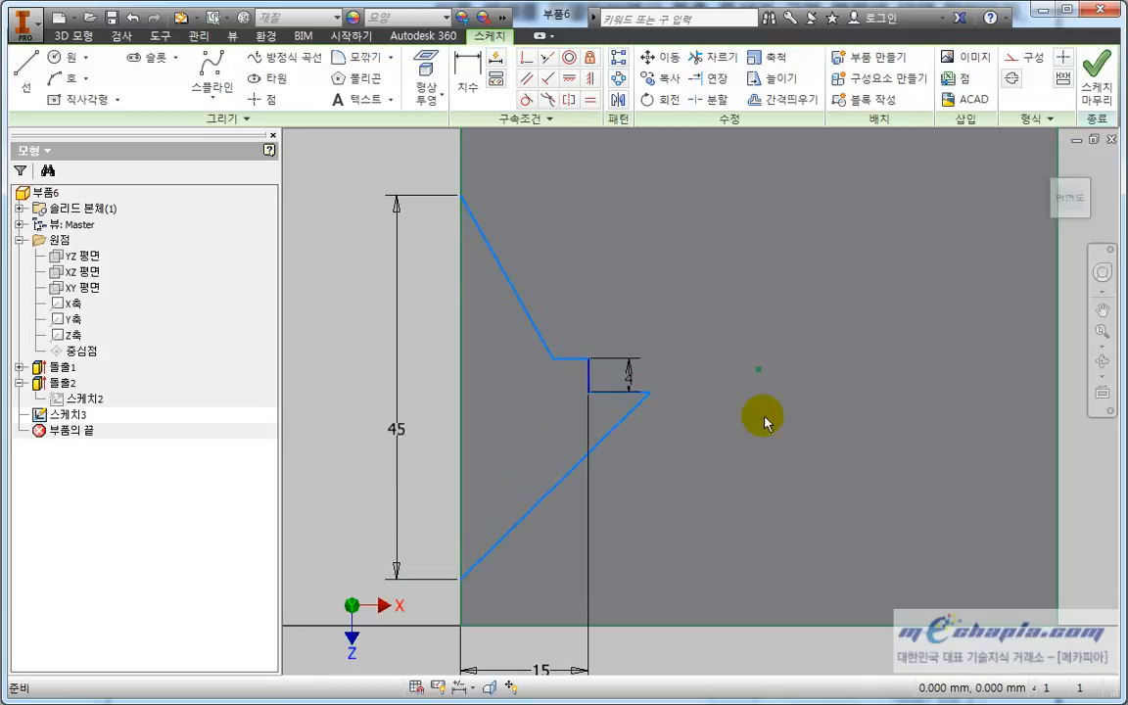
{"action": "left_click_drag", "start_coordinate": [660, 380], "coordinate": [554, 382]}
{"action": "middle_click_drag", "start_coordinate": [317, 349], "coordinate": [407, 389]}
{"action": "middle_click_drag", "start_coordinate": [645, 428], "coordinate": [667, 320]}
{"action": "key", "text": "d"}
{"action": "left_click", "coordinate": [647, 360]}
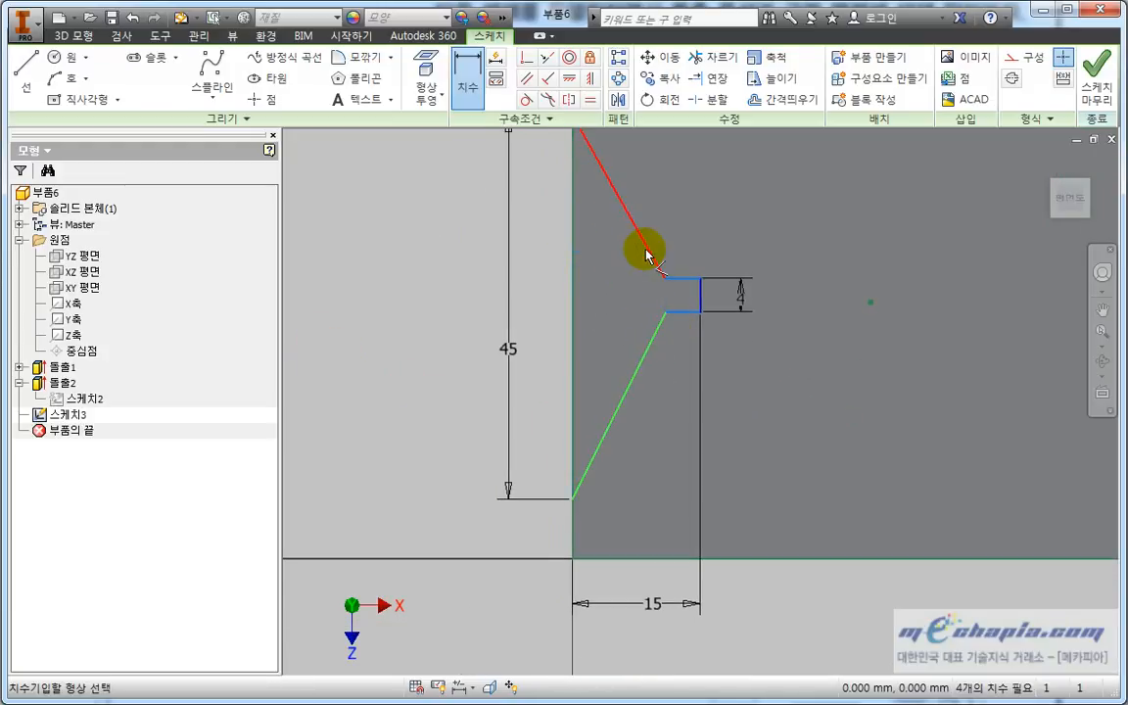
{"action": "left_click", "coordinate": [643, 252]}
{"action": "scroll", "coordinate": [587, 299], "scroll_direction": "down", "scroll_amount": 2}
{"action": "left_click", "coordinate": [578, 300]}
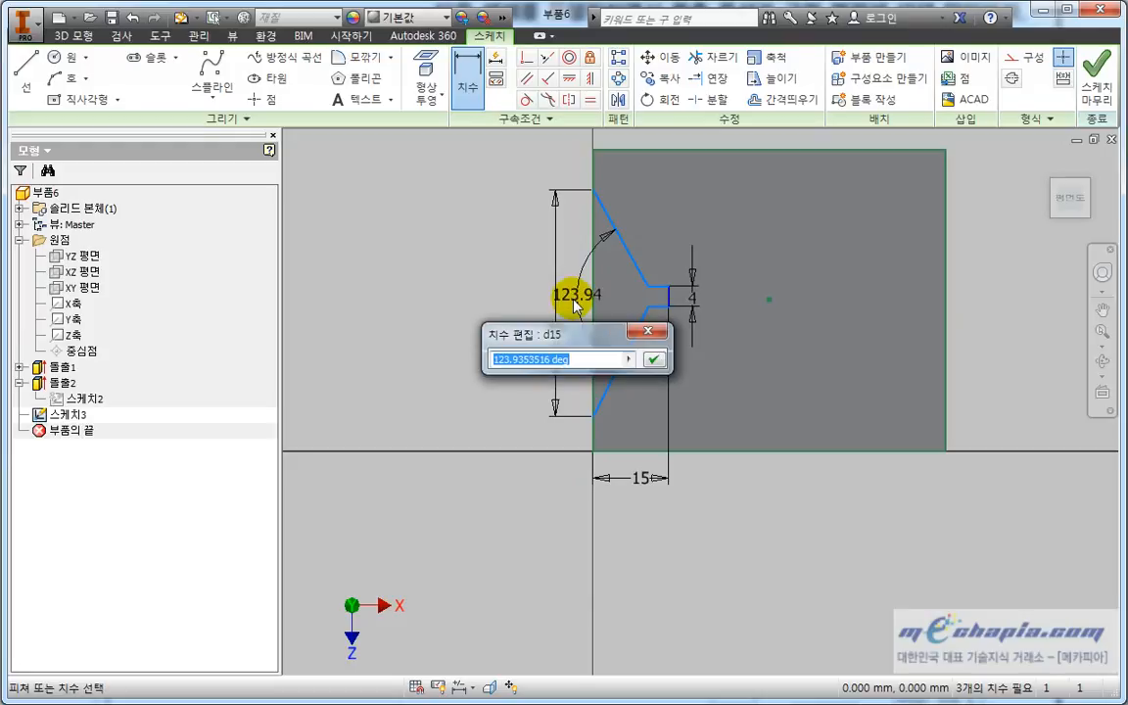
{"action": "type", "text": "120"}
{"action": "key", "text": "Return"}
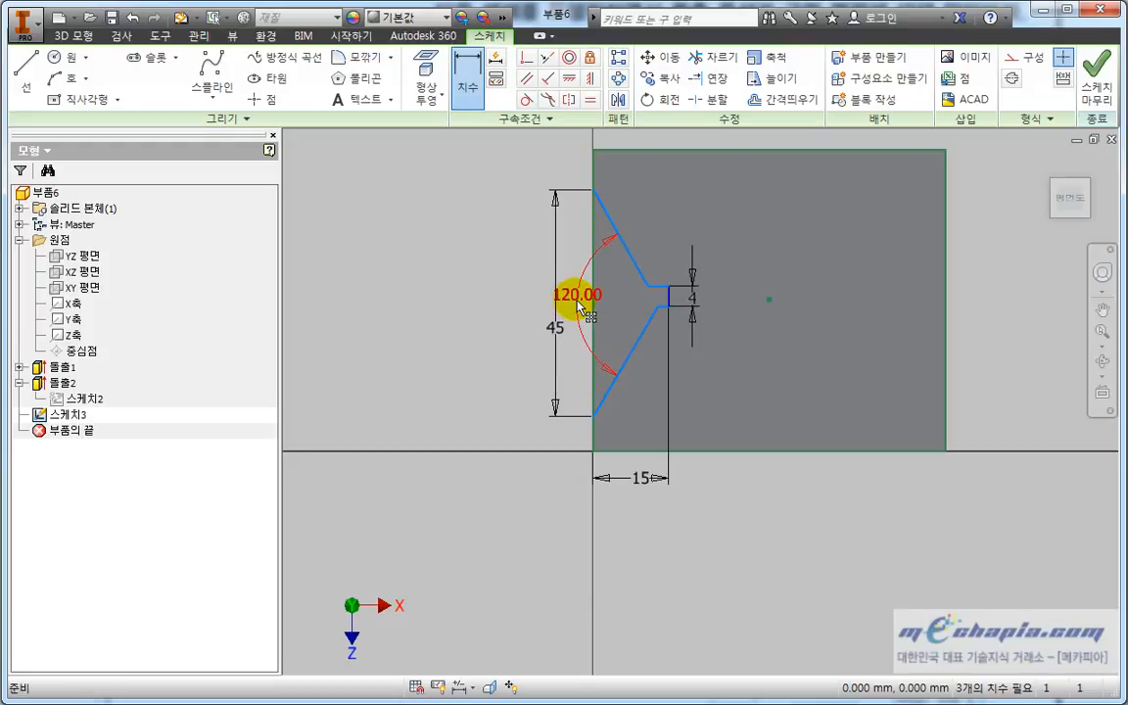
{"action": "key", "text": "Escape"}
Apply Equal constraints between the notch's two slanted lines and between the slot's two short horizontal lines.
{"action": "middle_click_drag", "start_coordinate": [665, 359], "coordinate": [645, 363]}
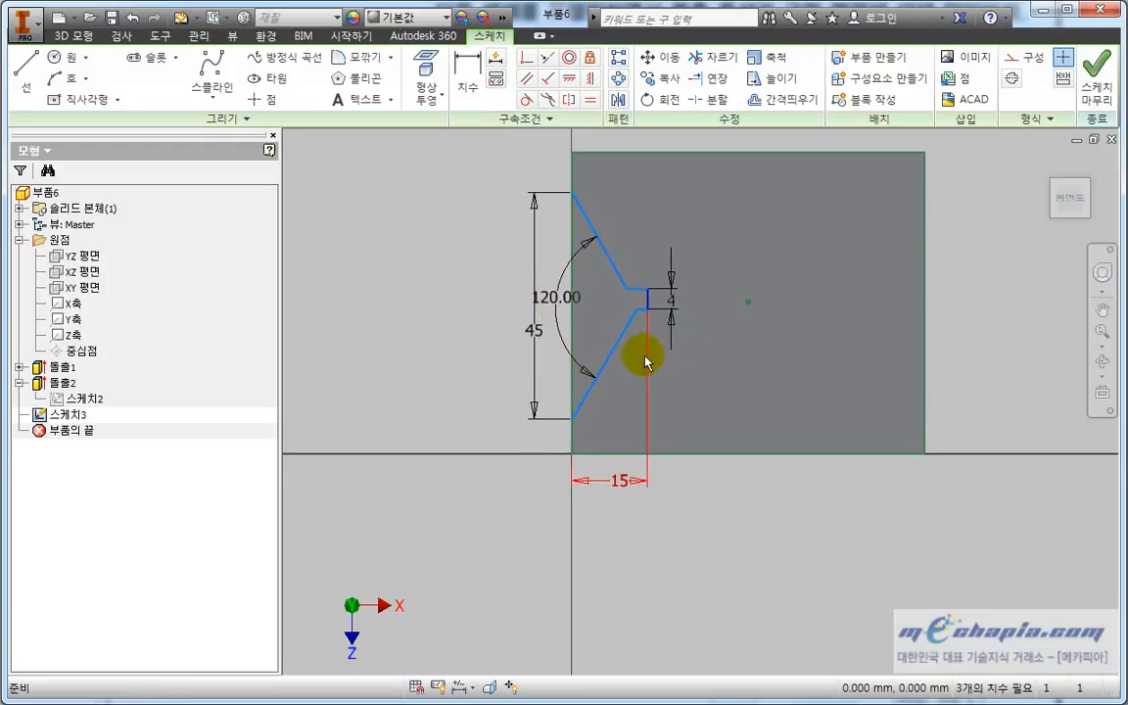
{"action": "key", "text": "alt+Tab"}
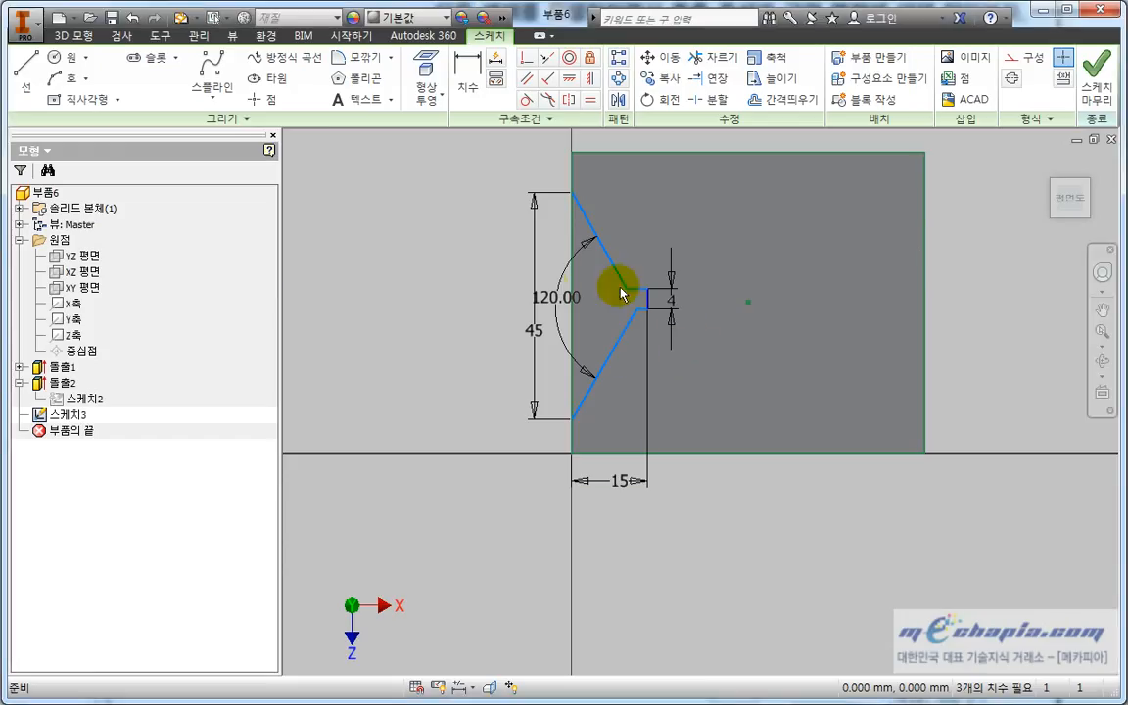
{"action": "scroll", "coordinate": [667, 348], "scroll_direction": "up", "scroll_amount": 4}
{"action": "scroll", "coordinate": [654, 365], "scroll_direction": "down", "scroll_amount": 2}
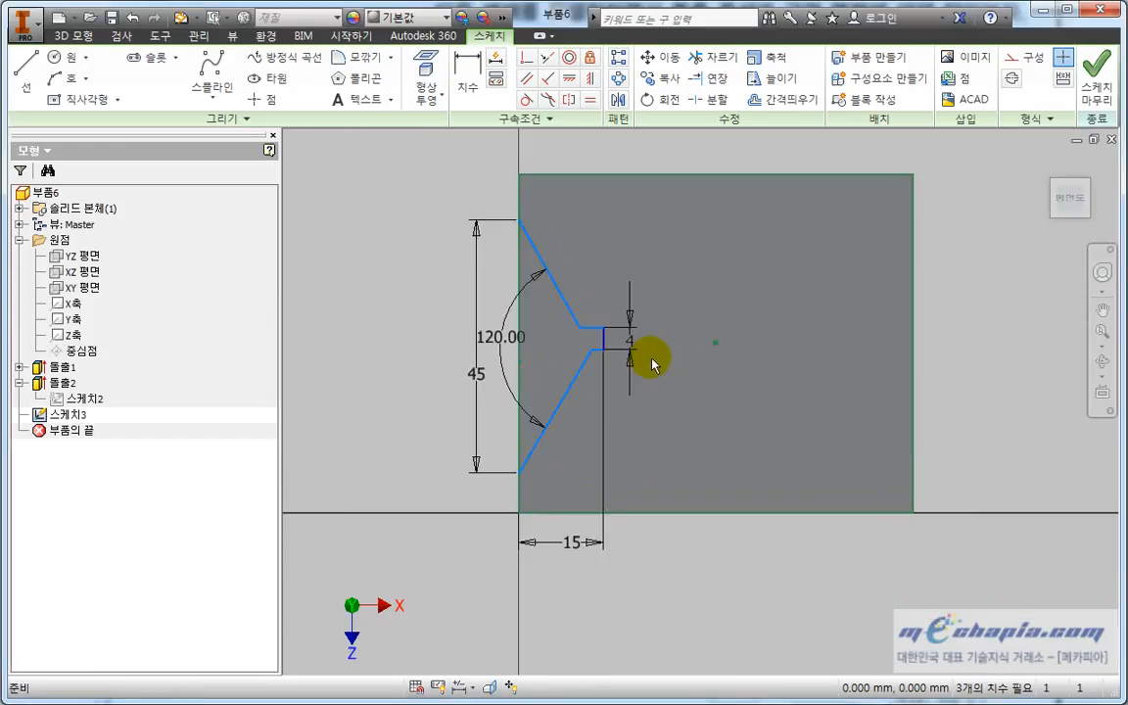
{"action": "scroll", "coordinate": [675, 339], "scroll_direction": "up", "scroll_amount": 3}
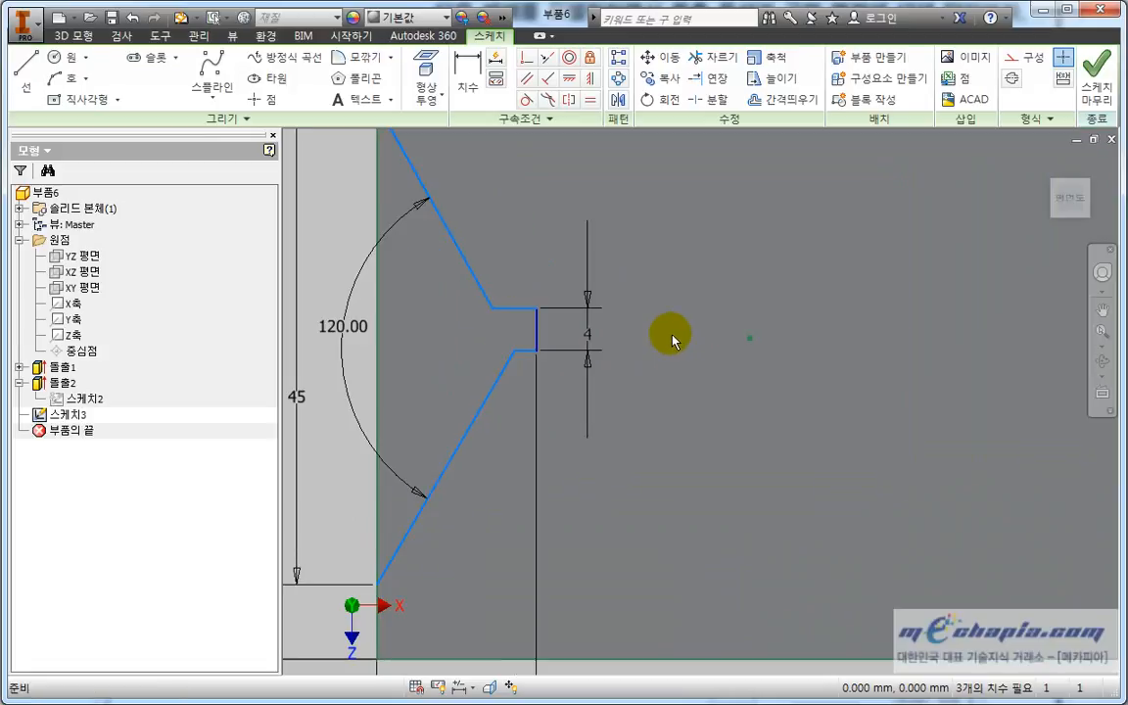
{"action": "scroll", "coordinate": [652, 335], "scroll_direction": "down", "scroll_amount": 2}
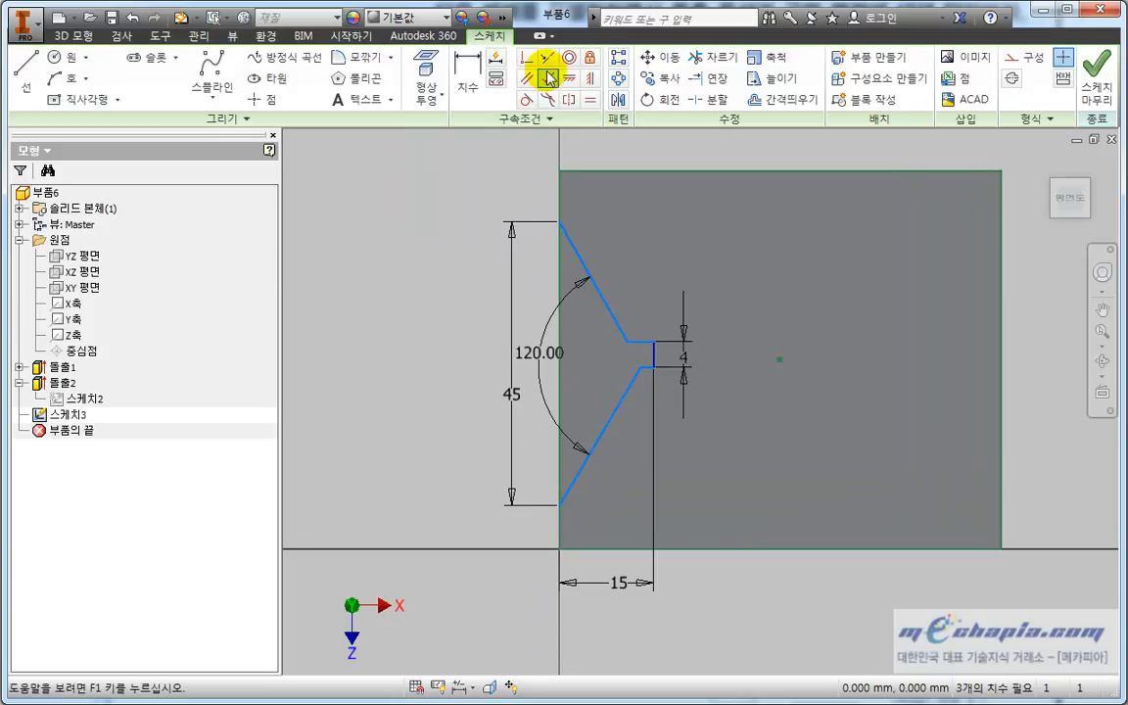
{"action": "left_click", "coordinate": [589, 99]}
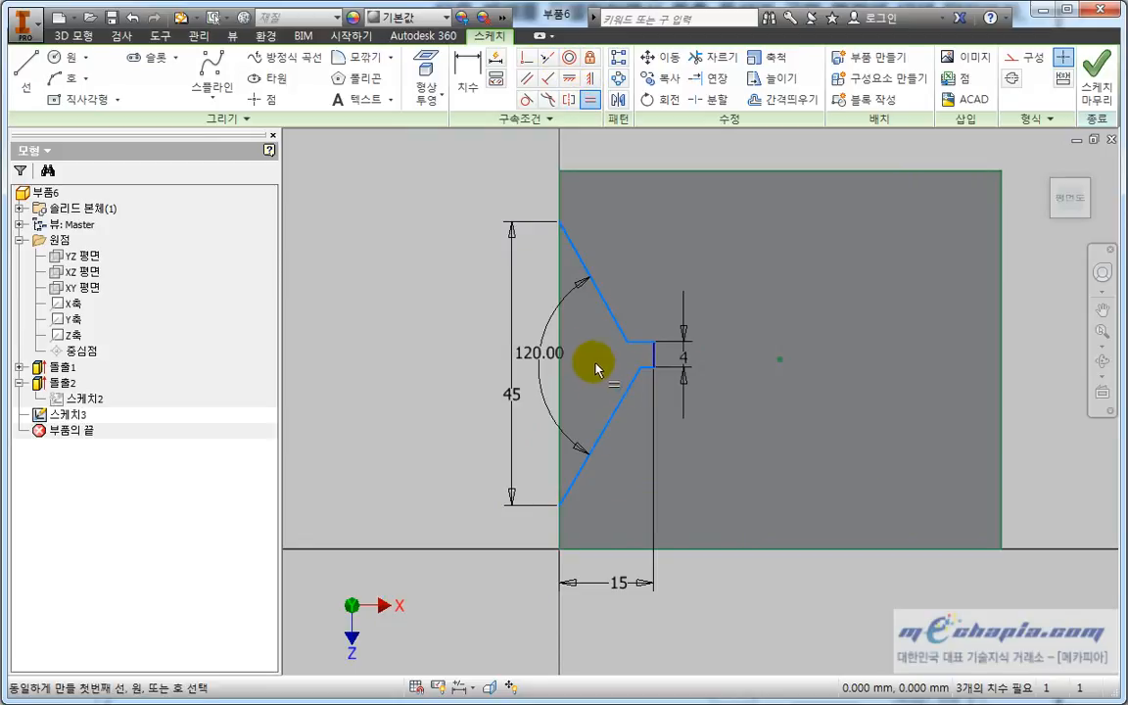
{"action": "left_click", "coordinate": [606, 311]}
{"action": "left_click", "coordinate": [624, 401]}
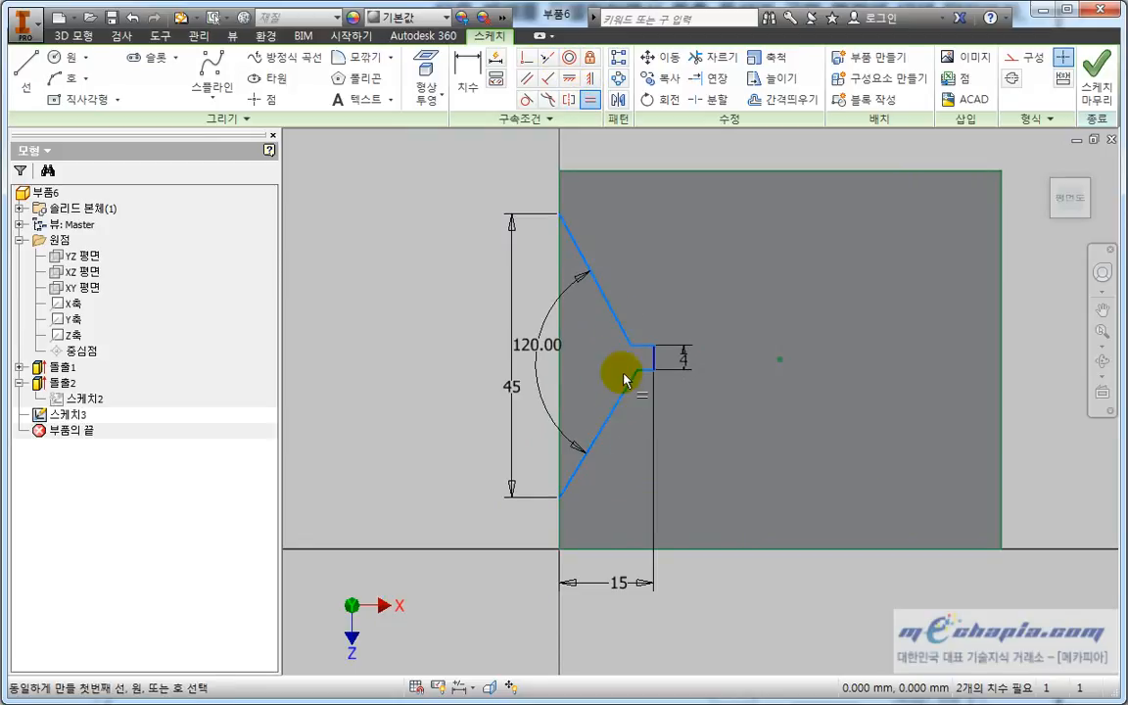
{"action": "left_click", "coordinate": [646, 347]}
{"action": "left_click", "coordinate": [647, 372]}
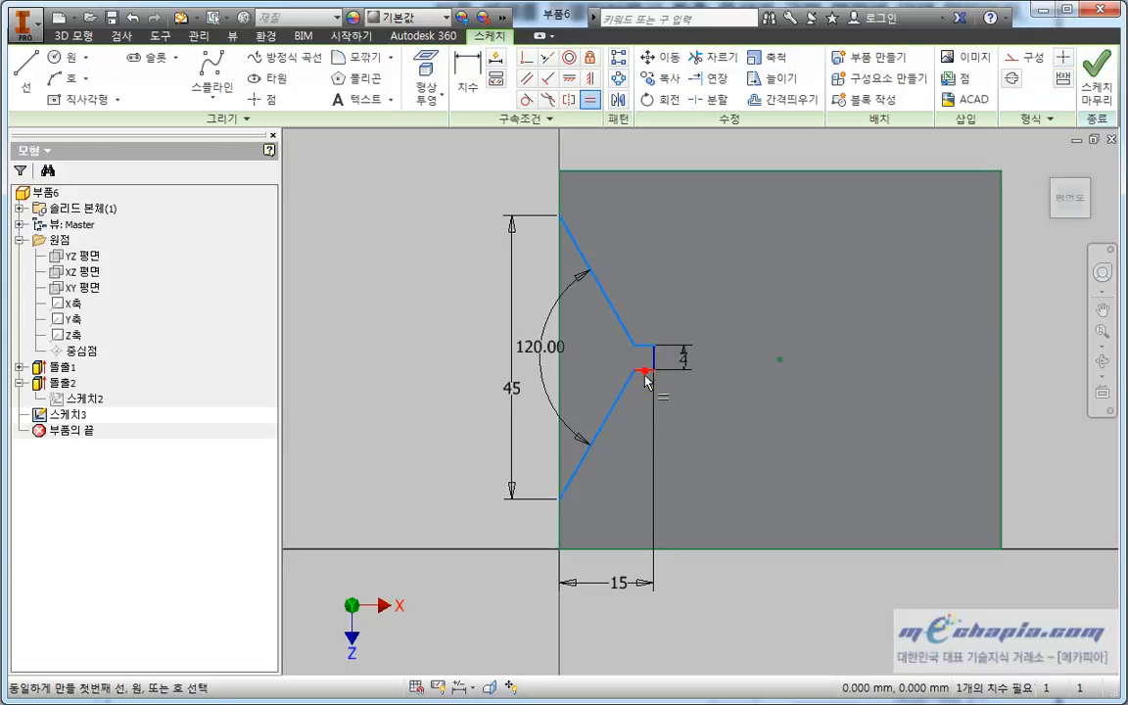
{"action": "left_click", "coordinate": [627, 338]}
{"action": "left_click", "coordinate": [626, 381]}
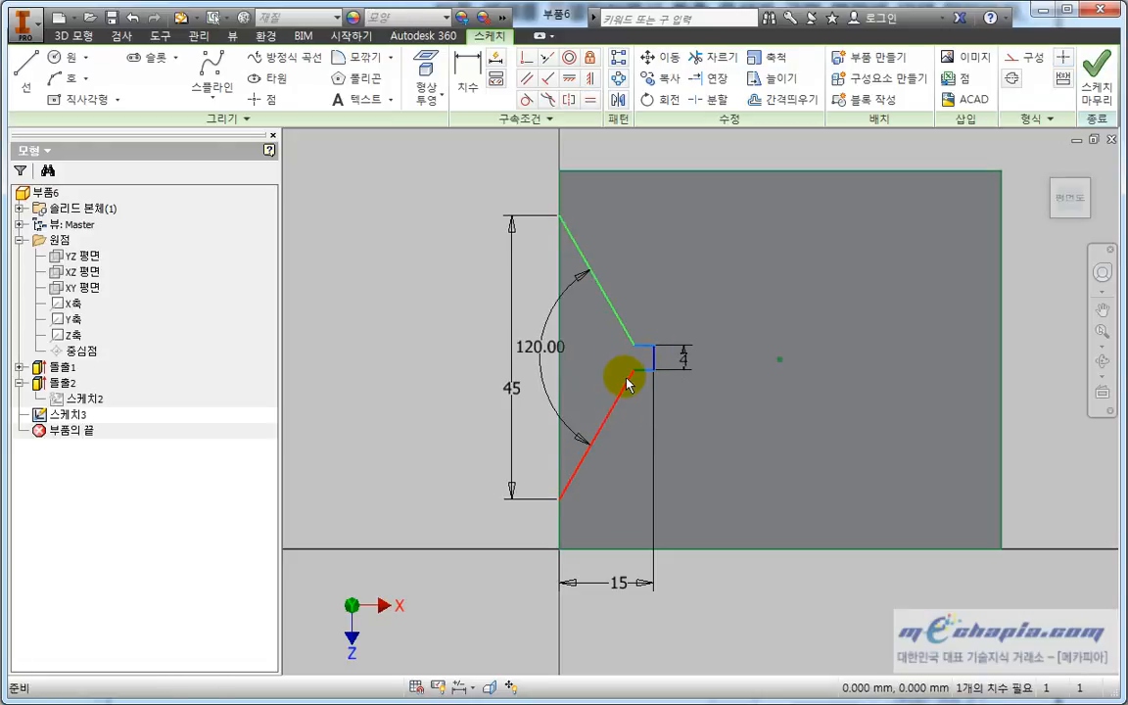
{"action": "left_click", "coordinate": [635, 339]}
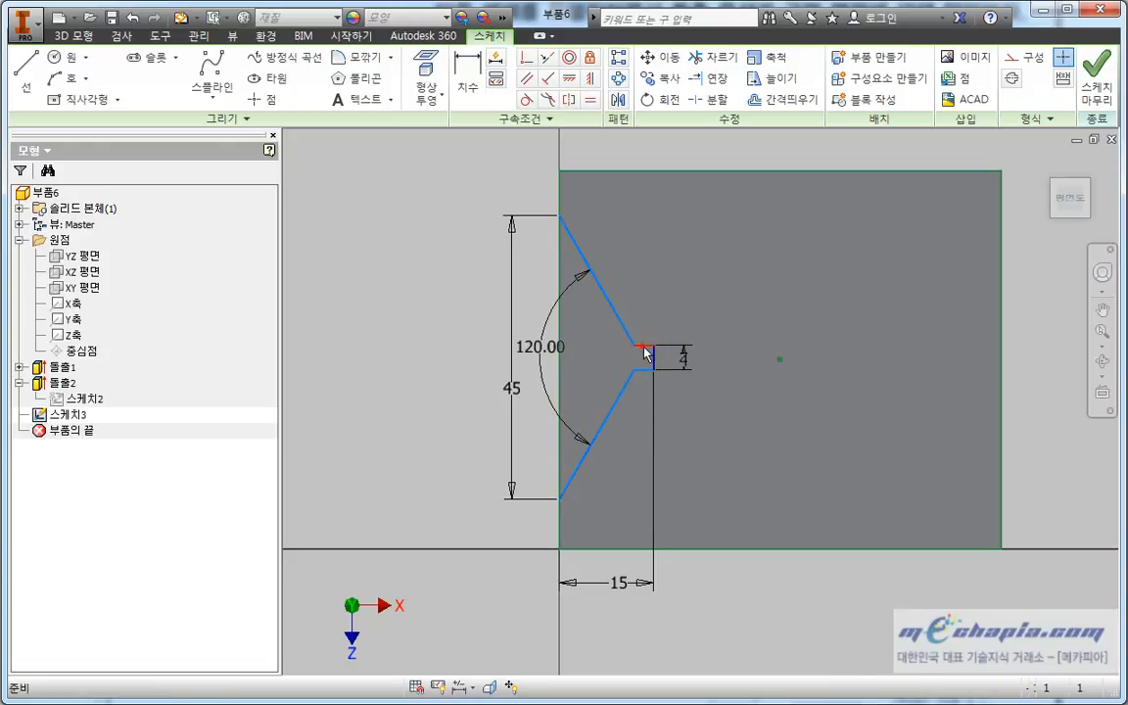
{"action": "left_click", "coordinate": [641, 370]}
{"action": "left_click", "coordinate": [427, 462]}
{"action": "left_click", "coordinate": [448, 422]}
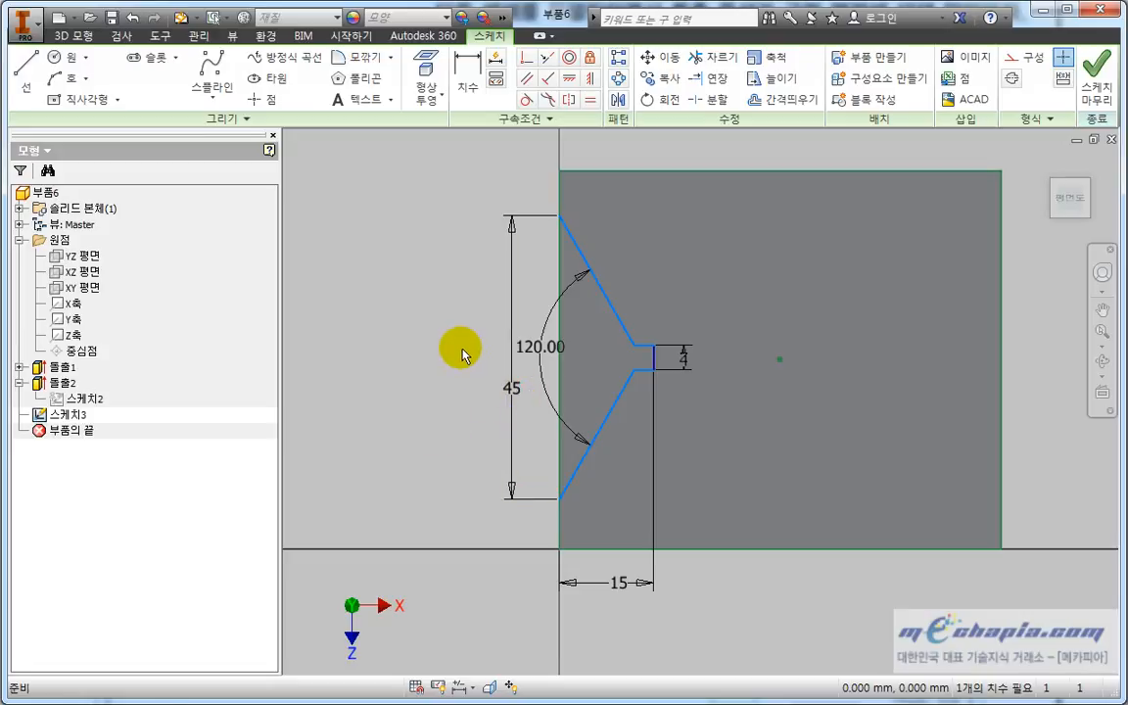
{"action": "middle_click_drag", "start_coordinate": [456, 347], "coordinate": [428, 358]}
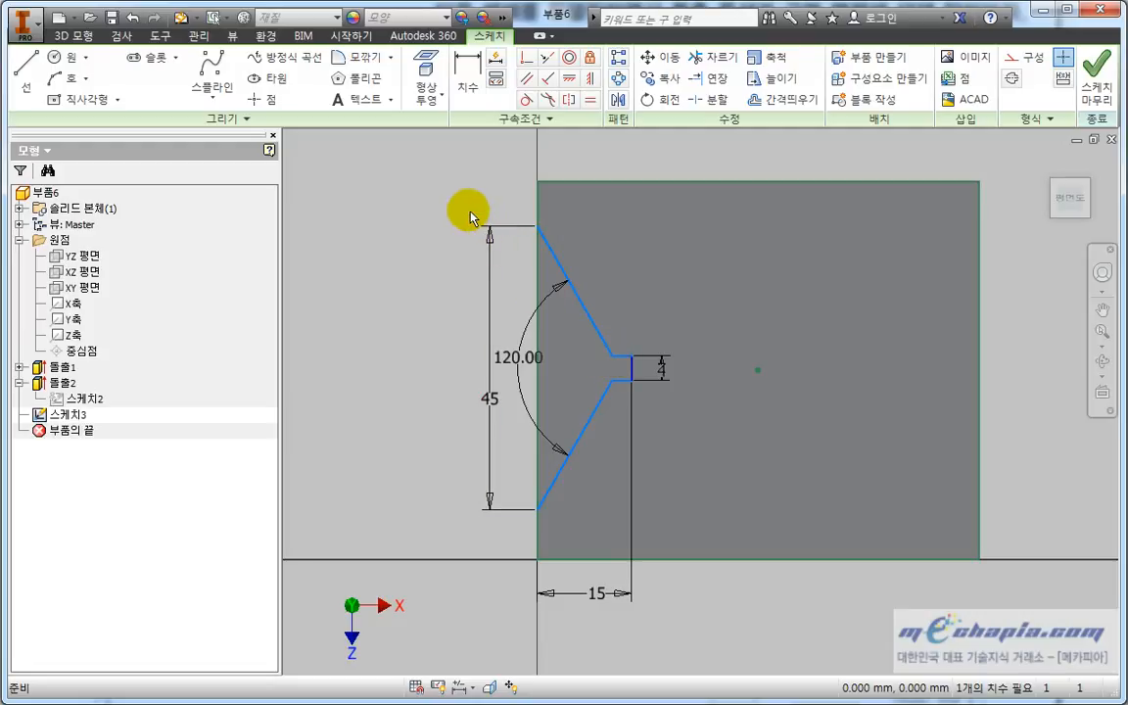
{"action": "mouse_move", "coordinate": [425, 212]}
{"action": "left_mouse_down"}
{"action": "mouse_move", "coordinate": [549, 415]}
{"action": "mouse_move", "coordinate": [686, 548]}
{"action": "left_mouse_up"}
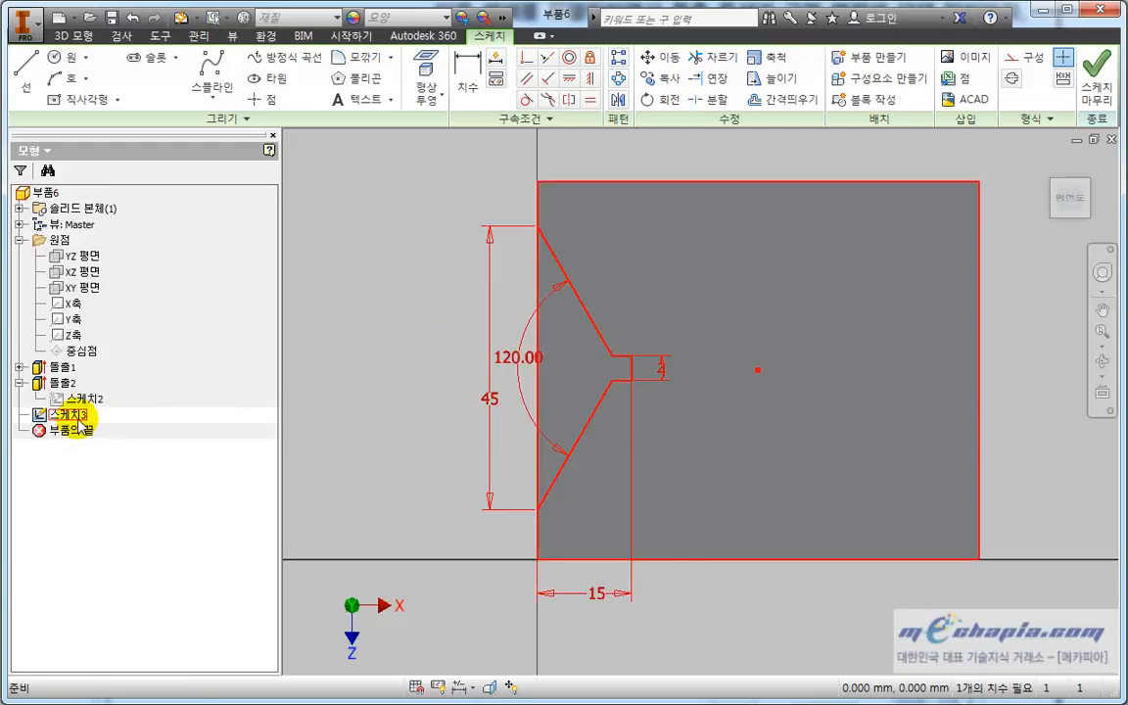
{"action": "left_click", "coordinate": [404, 354]}
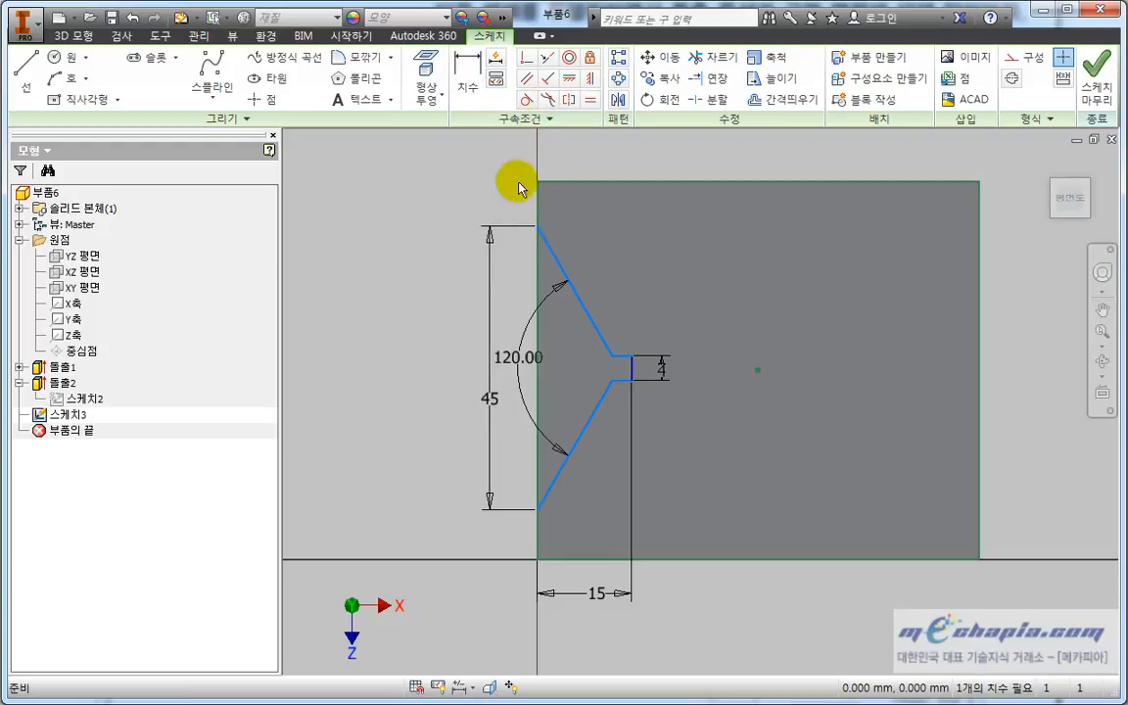
Move the 45 mm dimension farther from the face's left edge and slide the notch profile upward along that edge.
{"action": "mouse_move", "coordinate": [448, 322]}
{"action": "middle_mouse_down"}
{"action": "mouse_move", "coordinate": [458, 303]}
{"action": "mouse_move", "coordinate": [454, 314]}
{"action": "middle_mouse_up"}
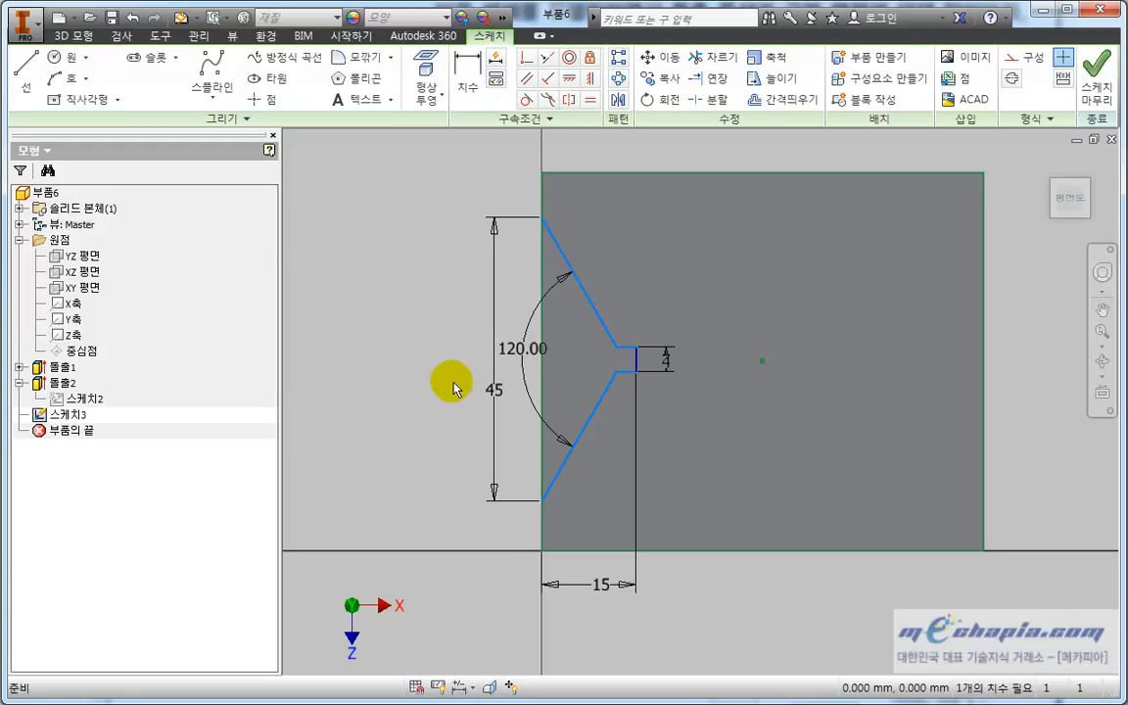
{"action": "left_click_drag", "start_coordinate": [496, 390], "coordinate": [434, 378]}
{"action": "left_click", "coordinate": [618, 348]}
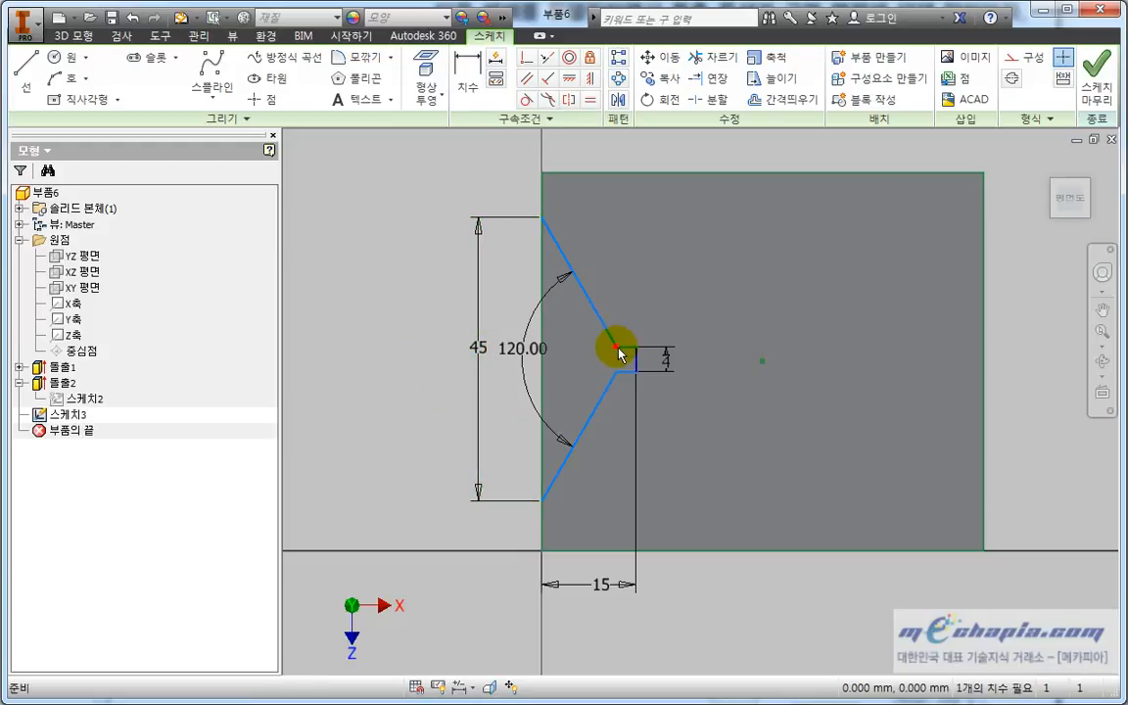
{"action": "mouse_move", "coordinate": [619, 355]}
{"action": "left_mouse_down"}
{"action": "mouse_move", "coordinate": [600, 368]}
{"action": "mouse_move", "coordinate": [559, 244]}
{"action": "mouse_move", "coordinate": [619, 354]}
{"action": "mouse_move", "coordinate": [627, 315]}
{"action": "mouse_move", "coordinate": [557, 329]}
{"action": "mouse_move", "coordinate": [574, 360]}
{"action": "mouse_move", "coordinate": [643, 410]}
{"action": "mouse_move", "coordinate": [612, 403]}
{"action": "mouse_move", "coordinate": [634, 390]}
{"action": "mouse_move", "coordinate": [612, 370]}
{"action": "mouse_move", "coordinate": [680, 347]}
{"action": "mouse_move", "coordinate": [671, 292]}
{"action": "mouse_move", "coordinate": [614, 264]}
{"action": "mouse_move", "coordinate": [596, 327]}
{"action": "mouse_move", "coordinate": [599, 352]}
{"action": "mouse_move", "coordinate": [611, 339]}
{"action": "mouse_move", "coordinate": [614, 373]}
{"action": "mouse_move", "coordinate": [623, 311]}
{"action": "left_mouse_up"}
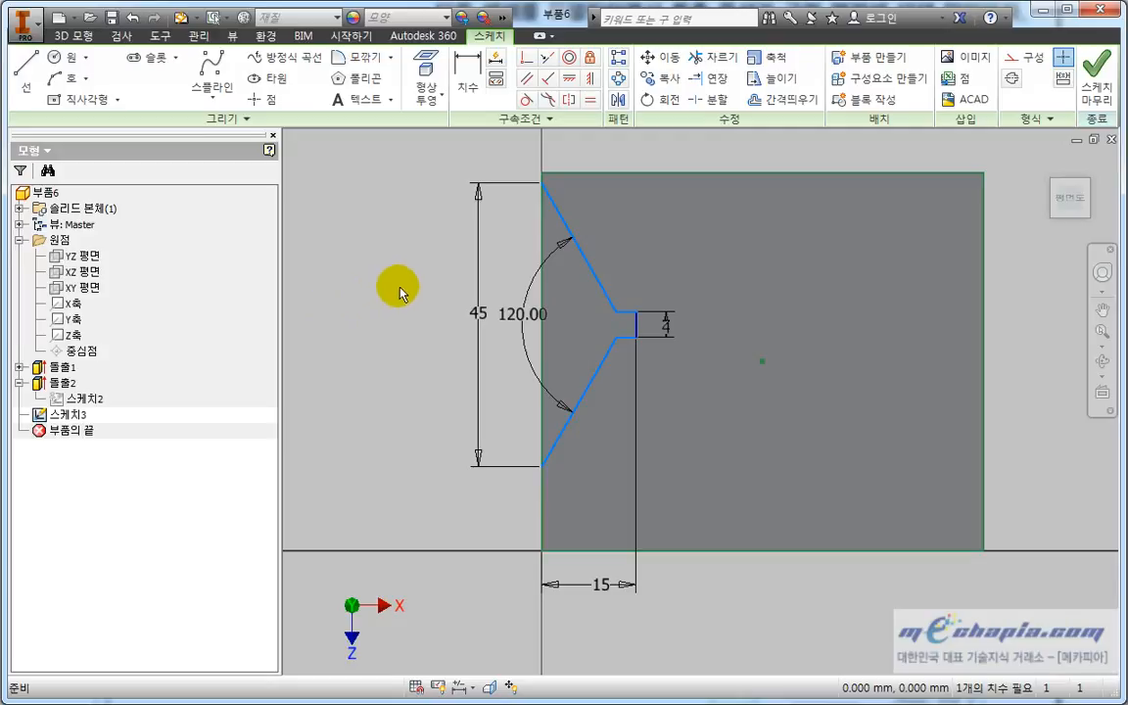
Align the midpoint of the slot's vertical end line with the face's projected center point using a Horizontal constraint.
{"action": "left_click", "coordinate": [569, 78]}
{"action": "left_click", "coordinate": [764, 364]}
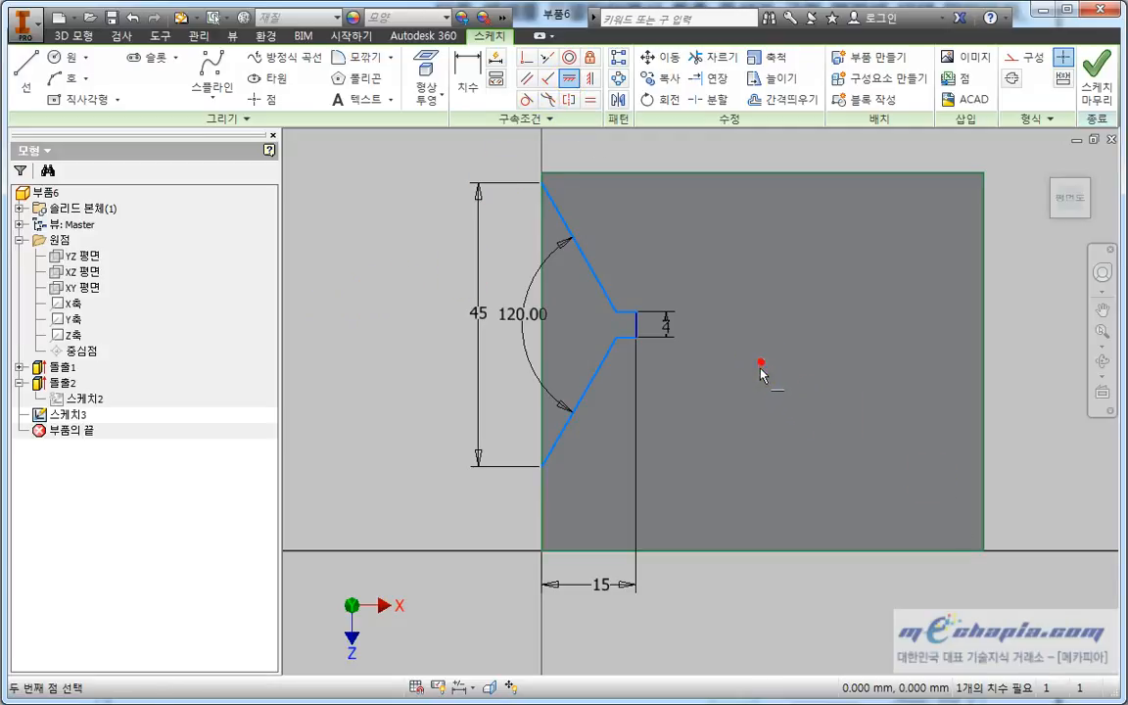
{"action": "left_click", "coordinate": [637, 325]}
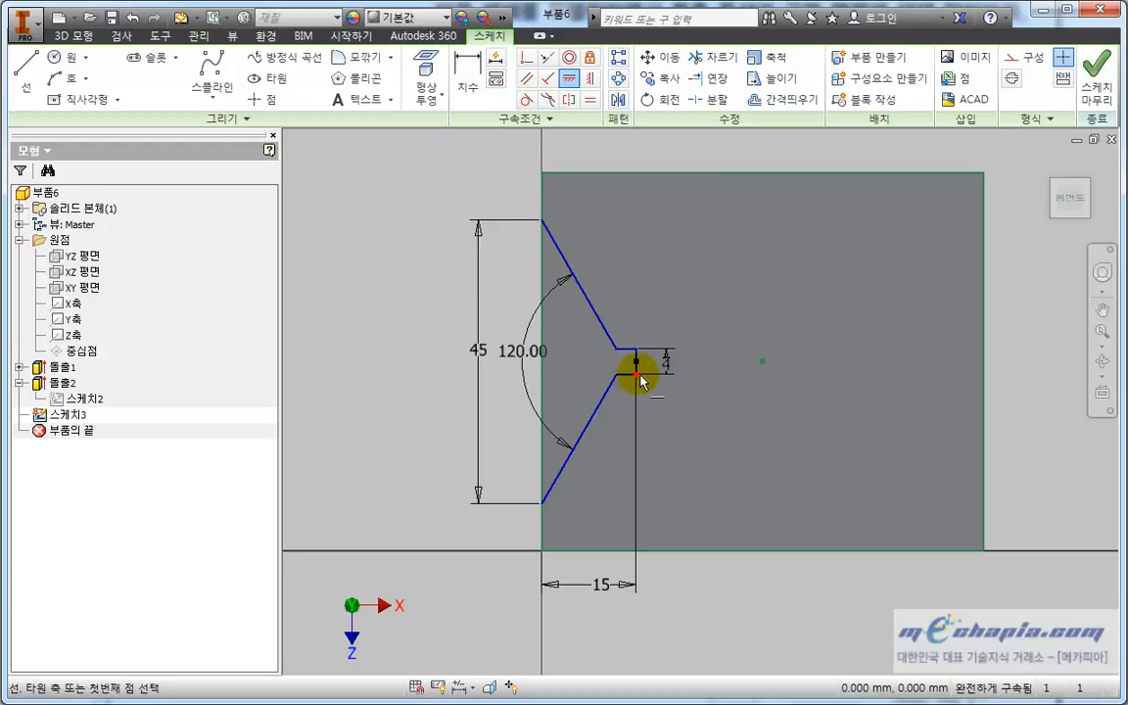
{"action": "key", "text": "Escape"}
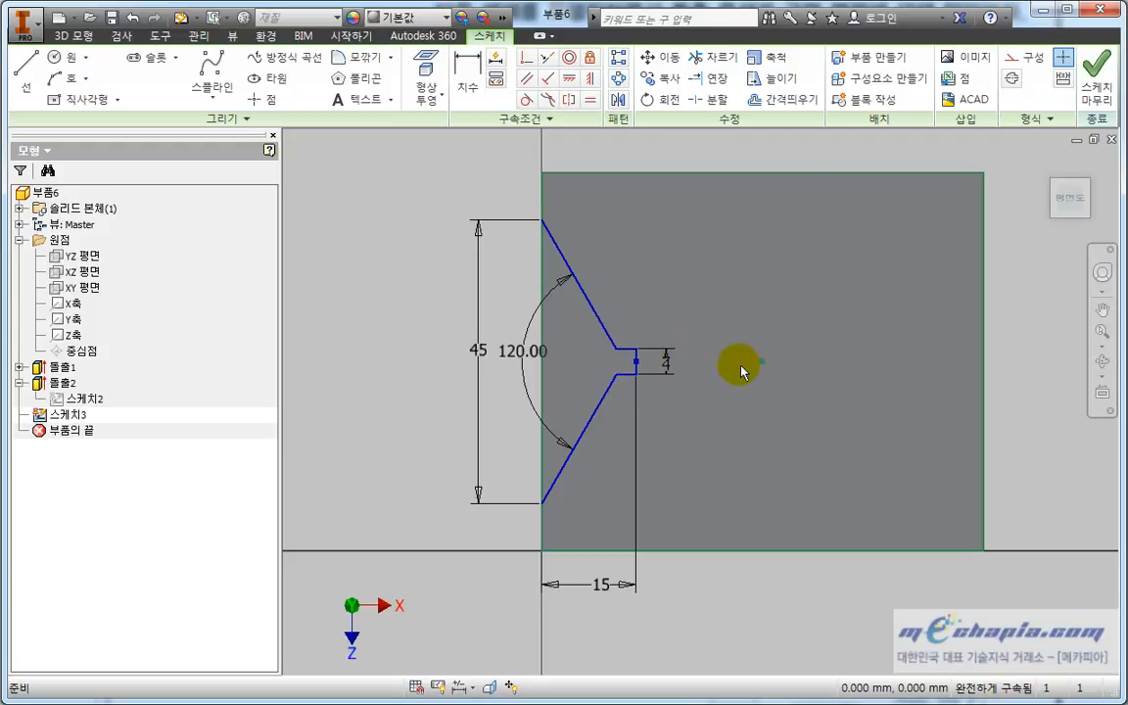
{"action": "left_click", "coordinate": [424, 204]}
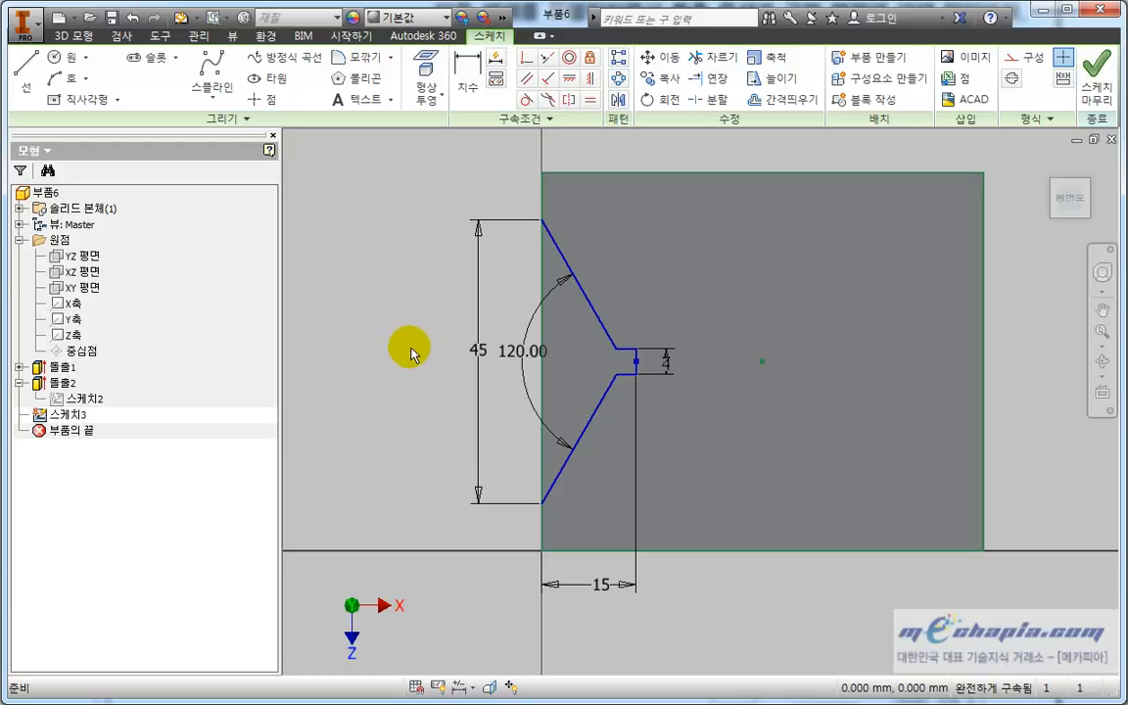
Extrude the closed notch profile as a cut down into the block, with the extent set to the next face (다음 면까지).
{"action": "key", "text": "F6"}
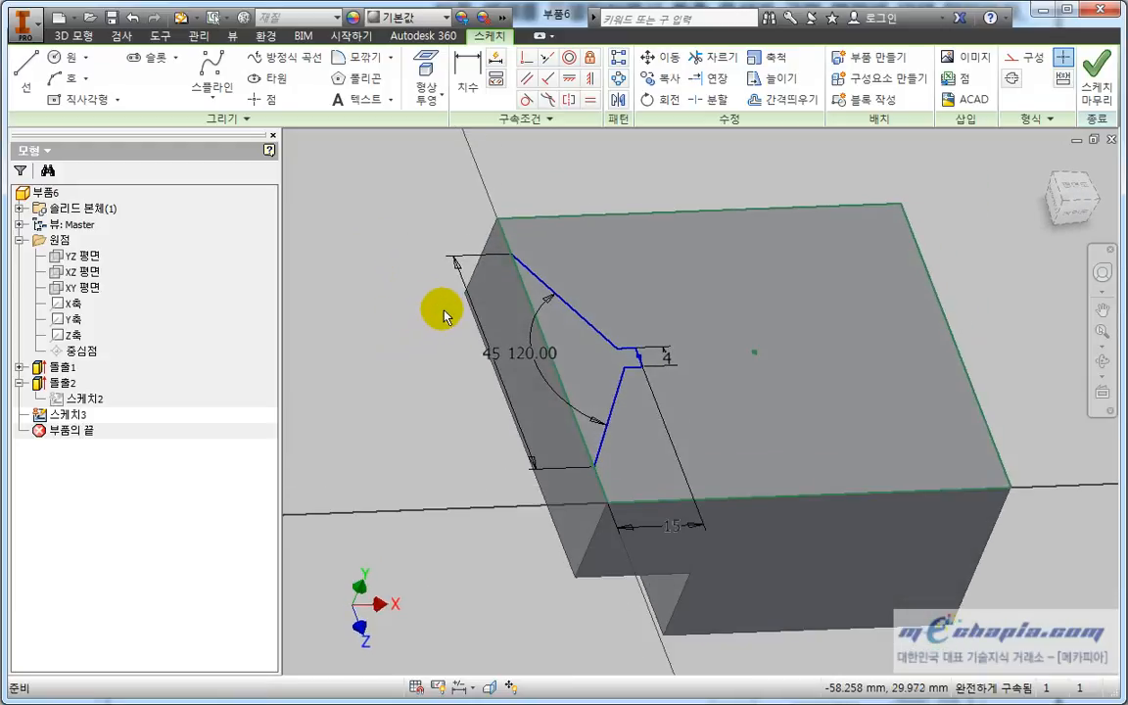
{"action": "left_click", "coordinate": [77, 35]}
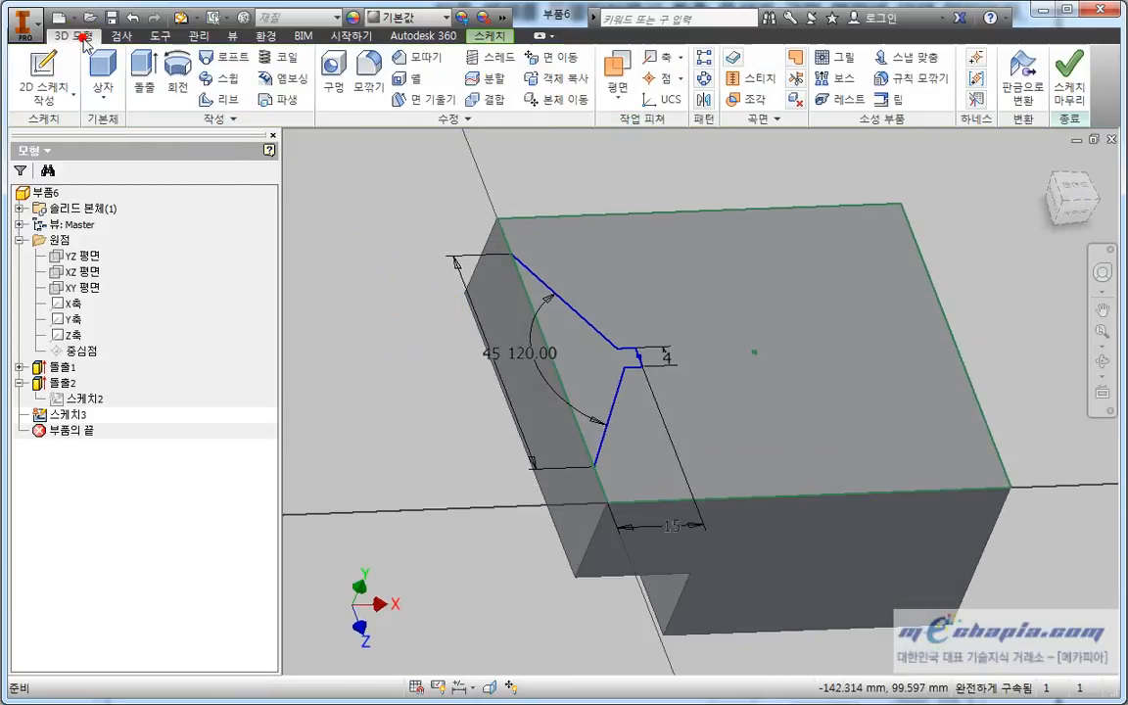
{"action": "left_click", "coordinate": [144, 70]}
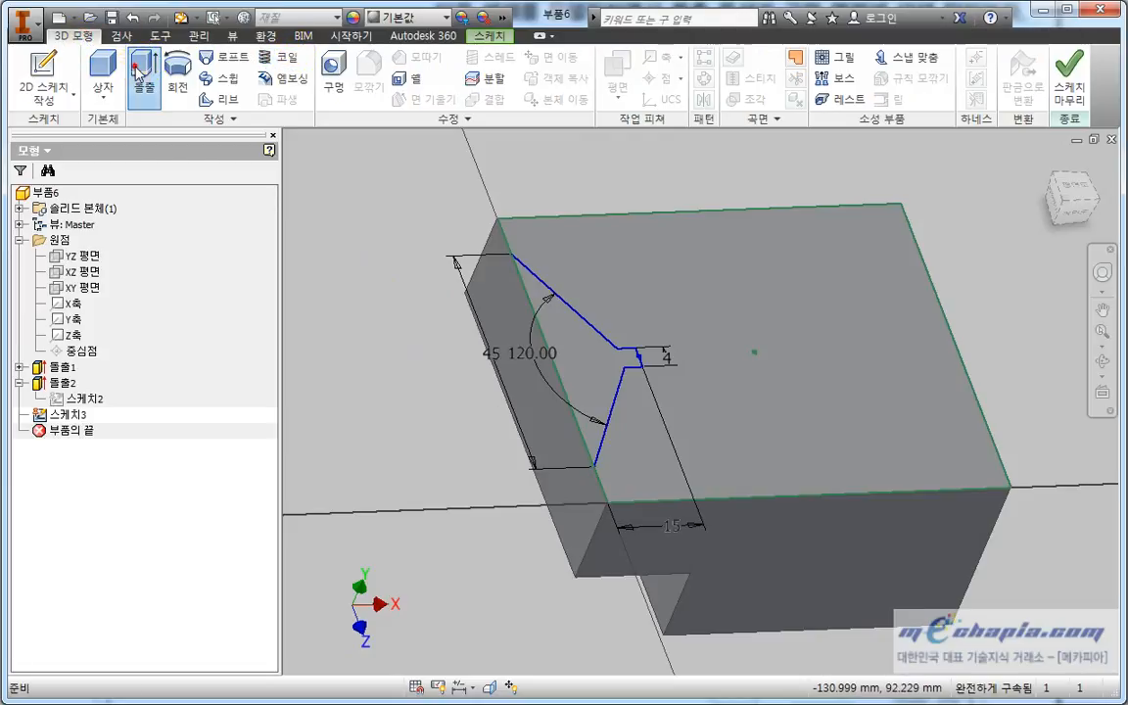
{"action": "middle_click_drag", "start_coordinate": [402, 416], "coordinate": [466, 402]}
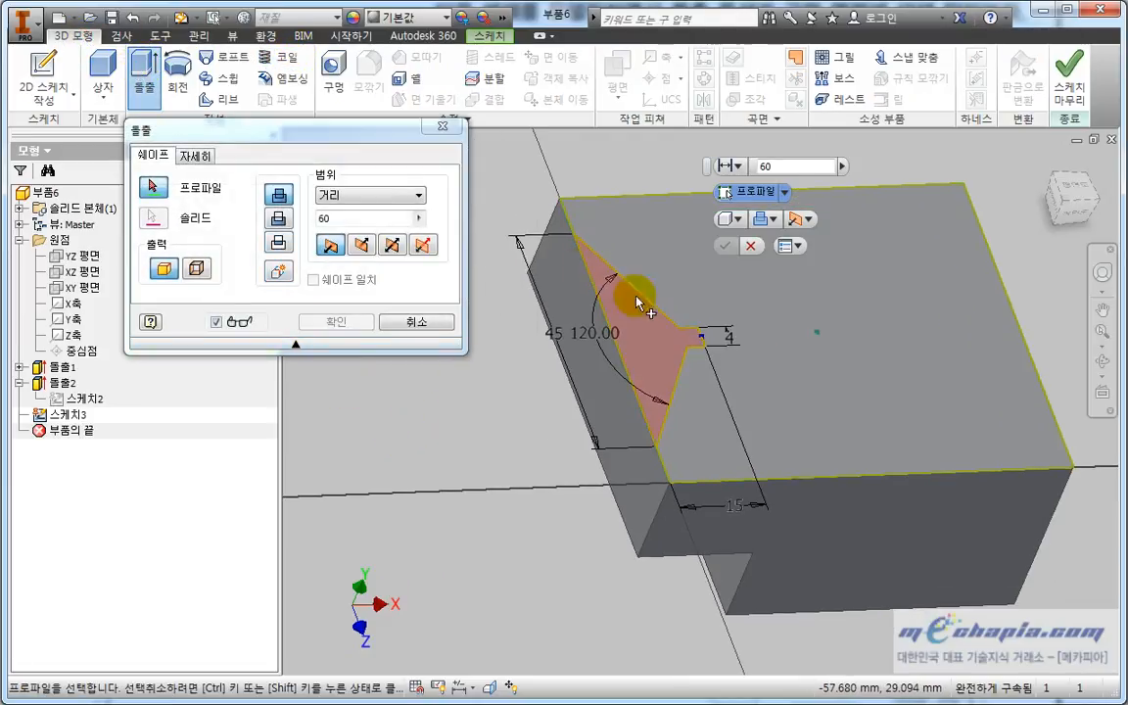
{"action": "left_click", "coordinate": [662, 331]}
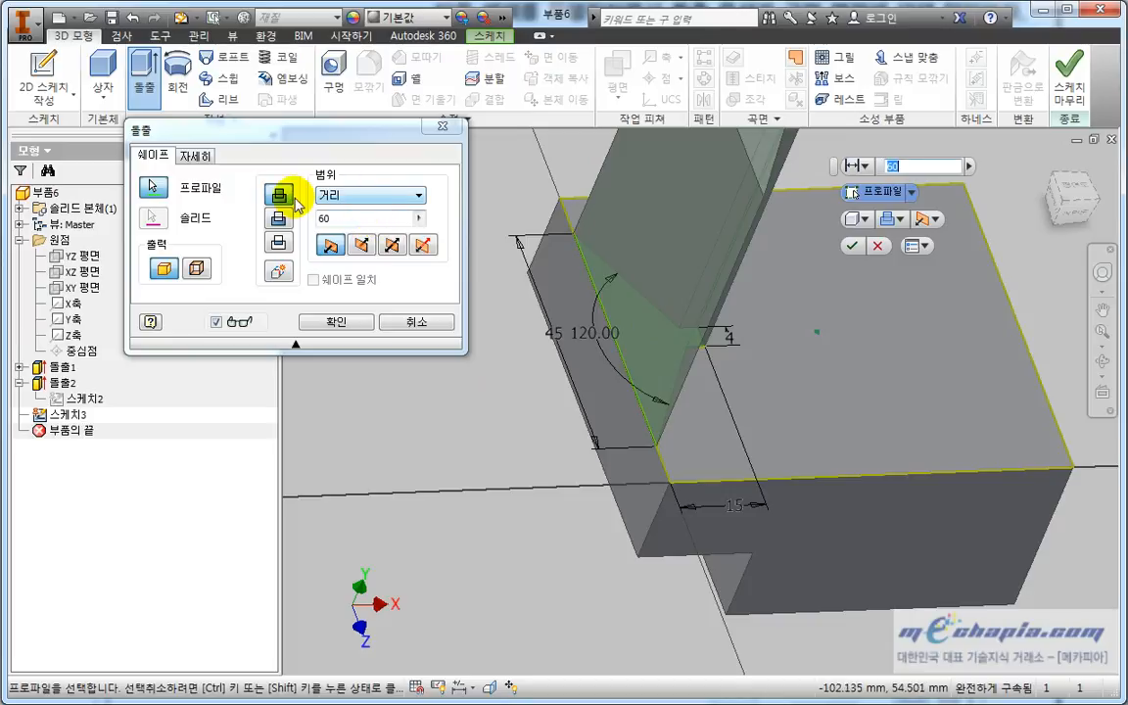
{"action": "left_click", "coordinate": [278, 219]}
{"action": "left_click", "coordinate": [343, 196]}
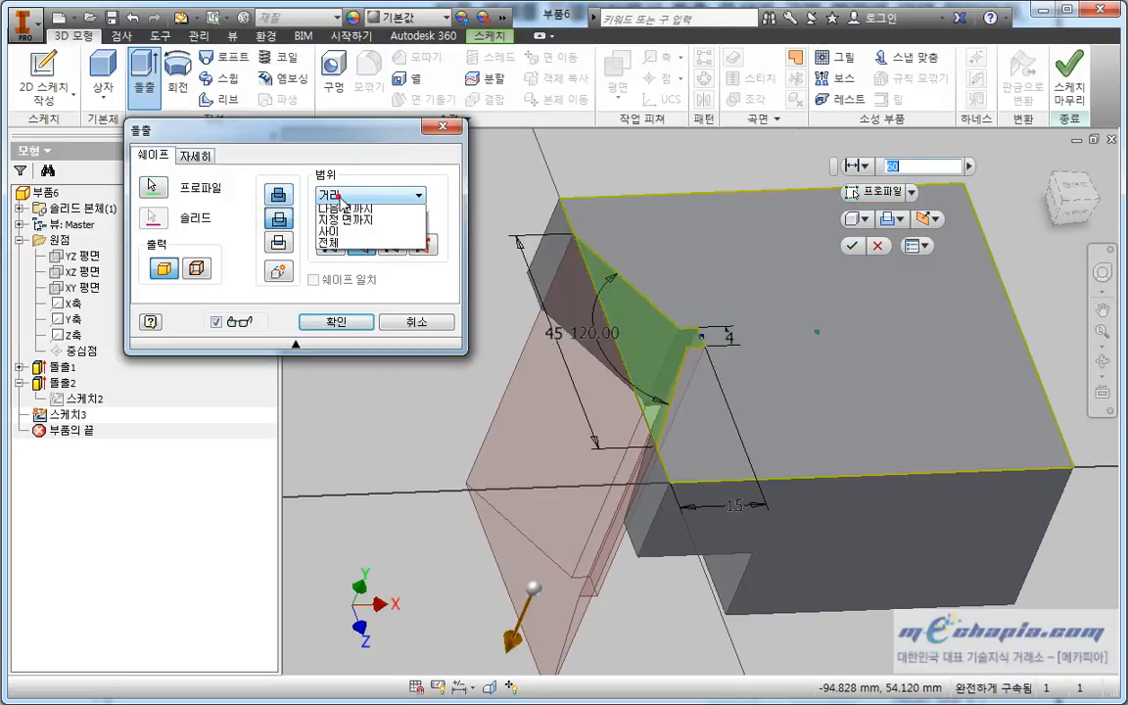
{"action": "left_click", "coordinate": [341, 223]}
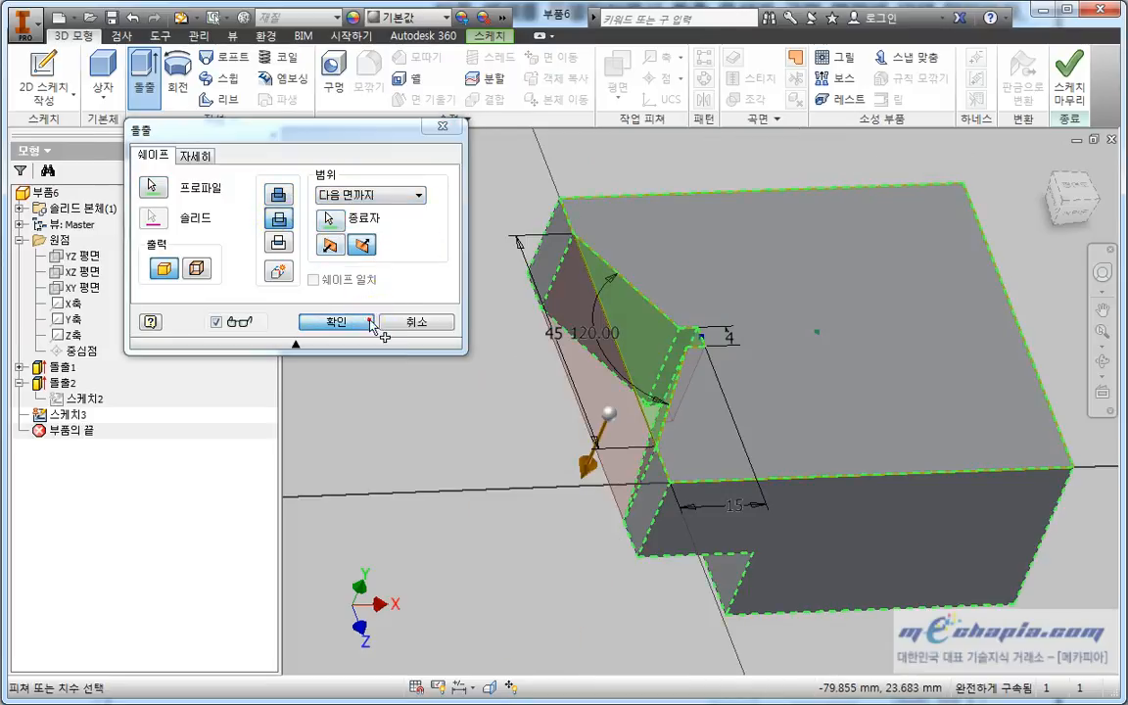
{"action": "left_click", "coordinate": [368, 323]}
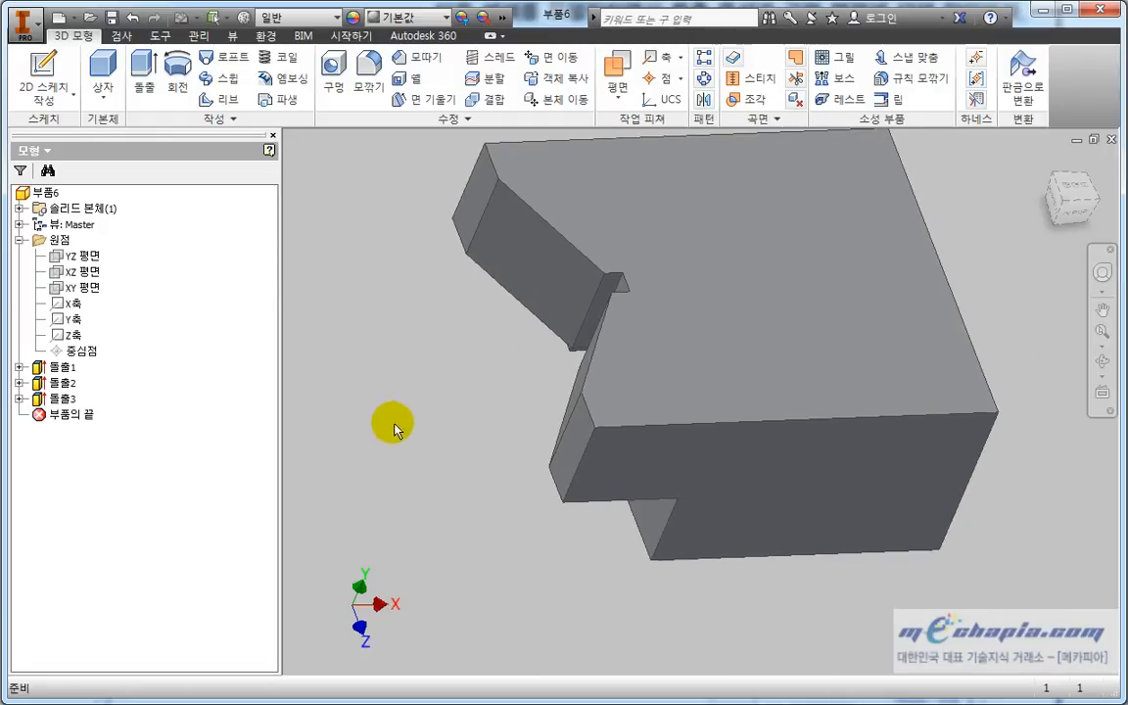